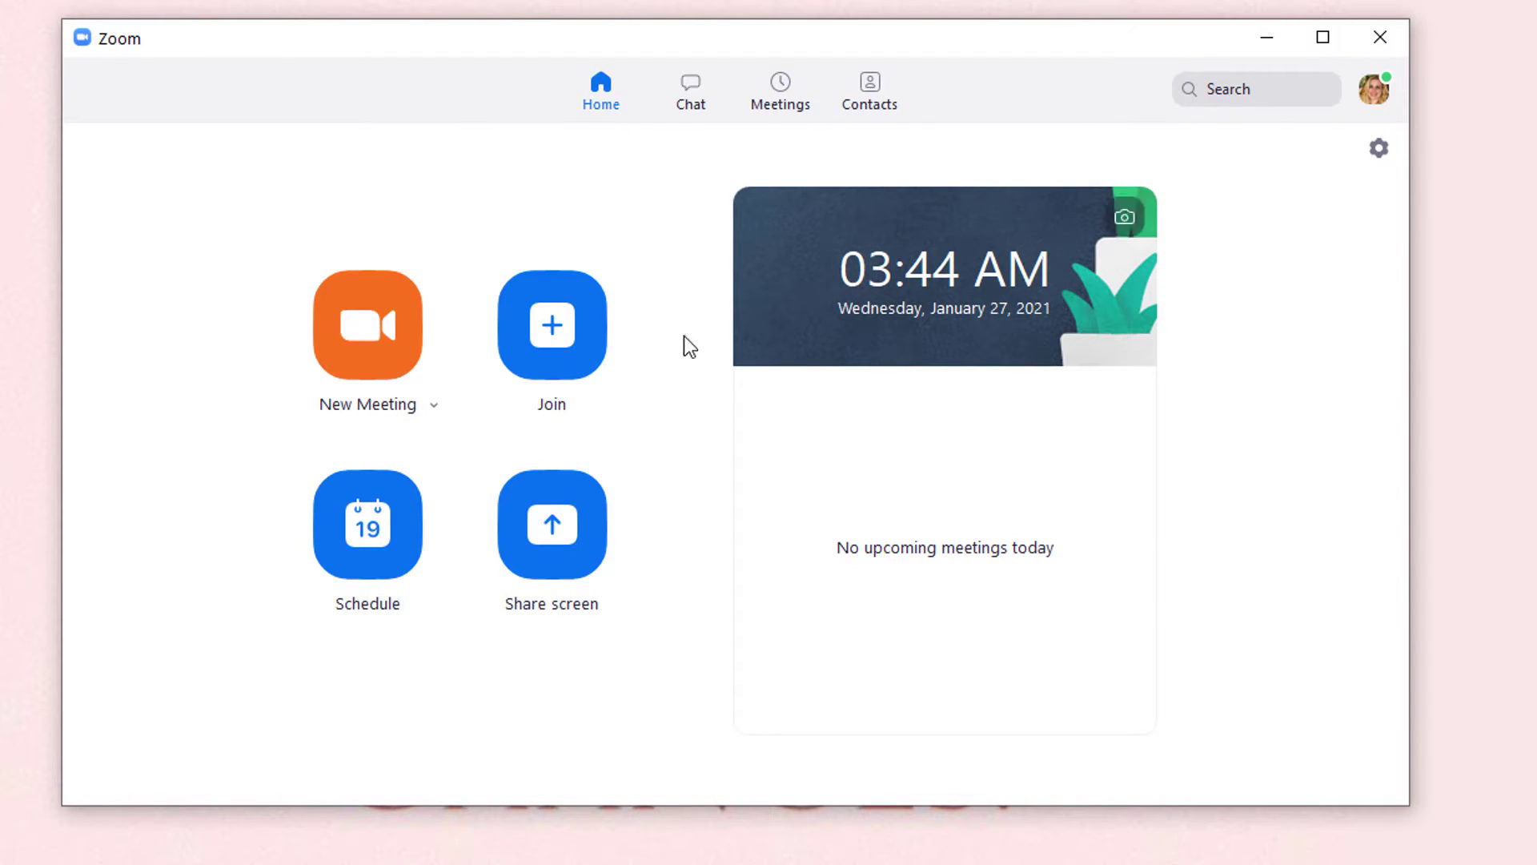
# - Start a new meeting, record it on this computer without audio, and pause the recording
pyautogui.click(401, 339)
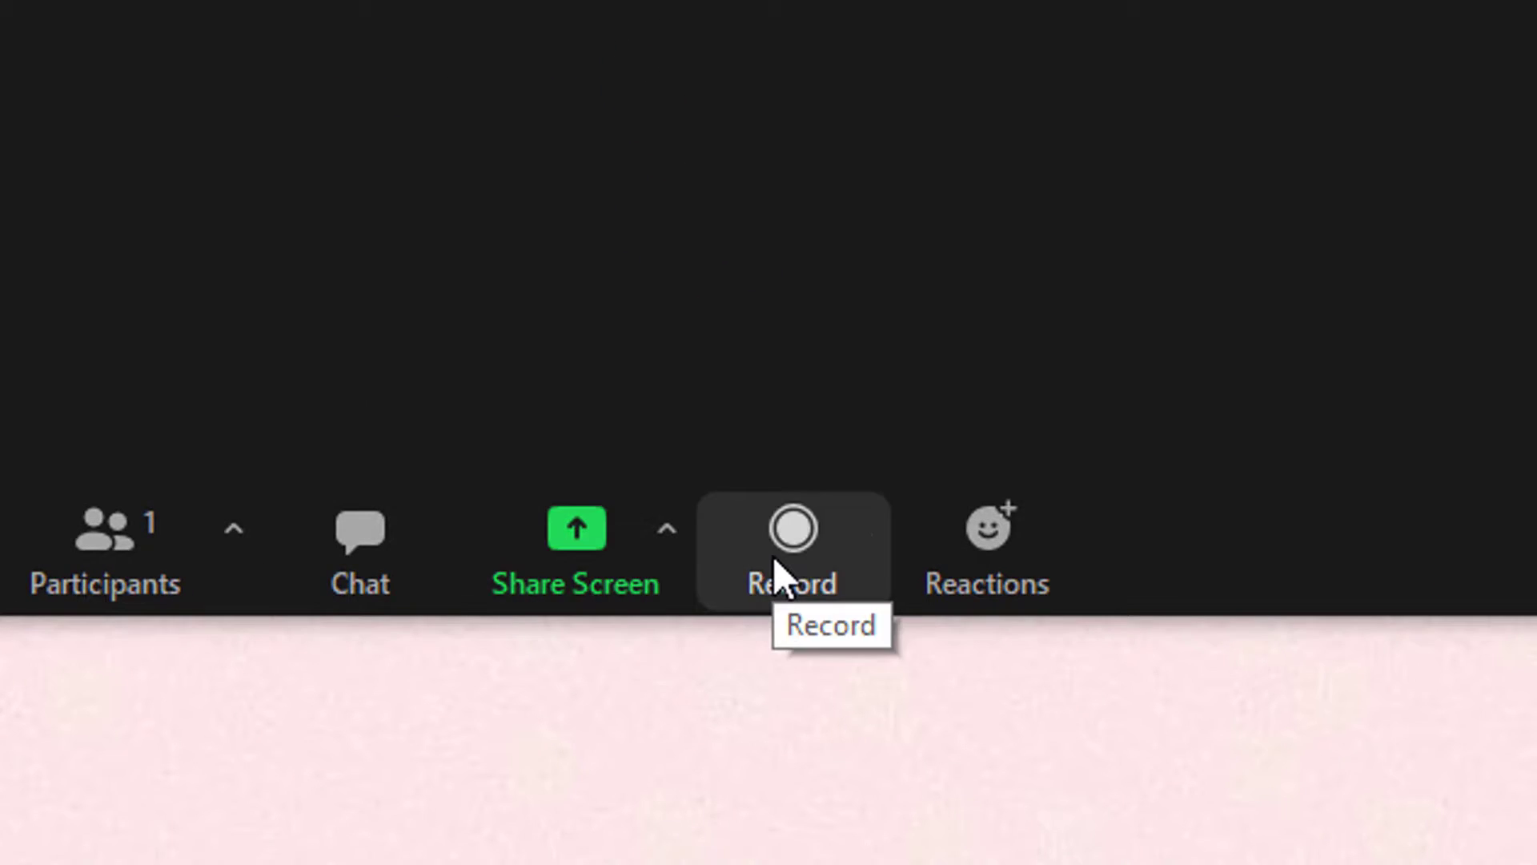
pyautogui.click(774, 558)
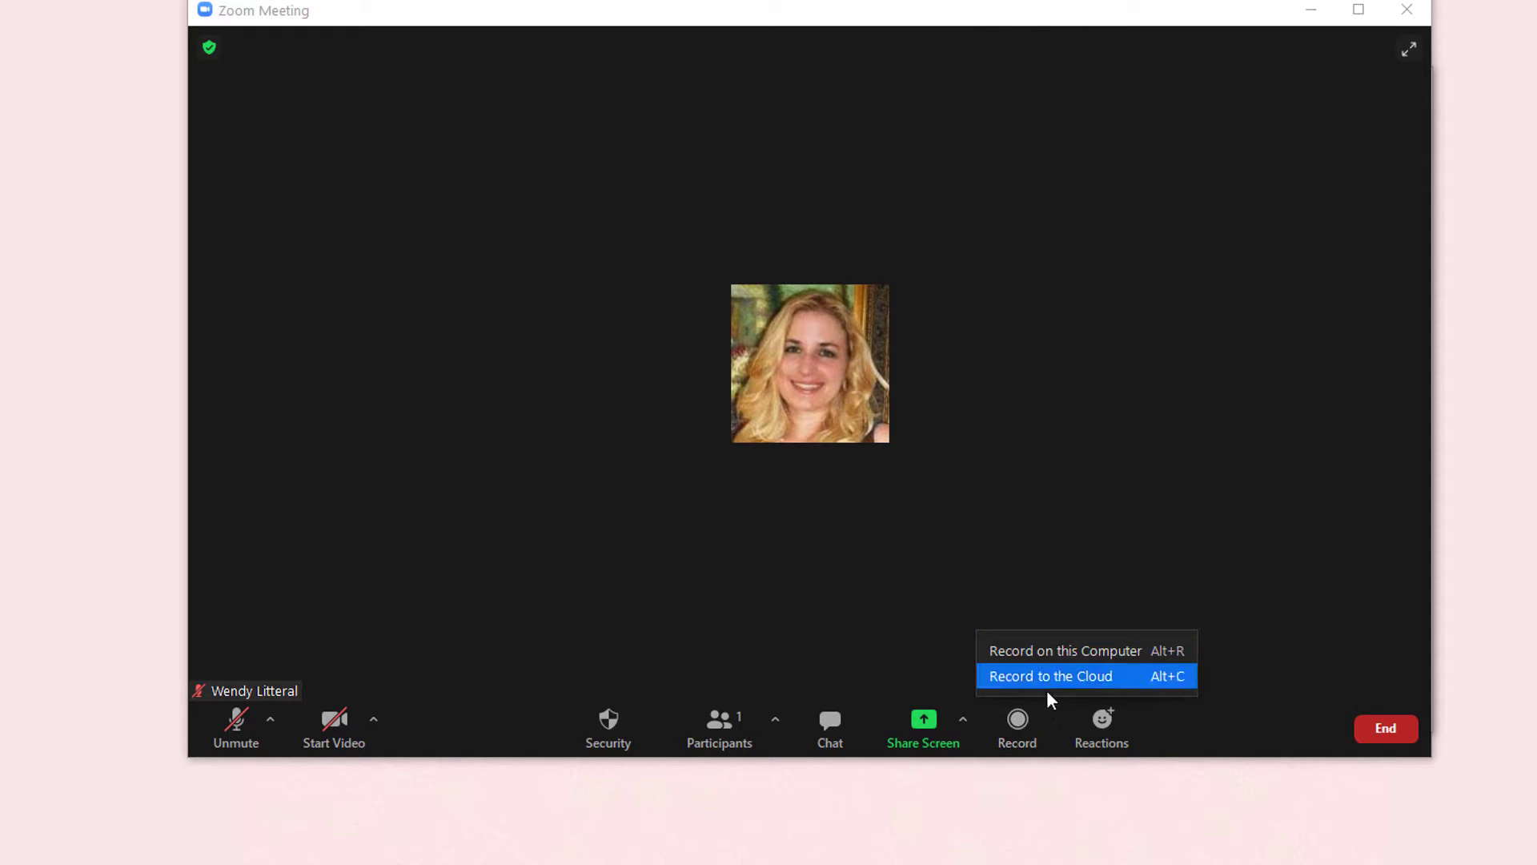
pyautogui.click(1140, 574)
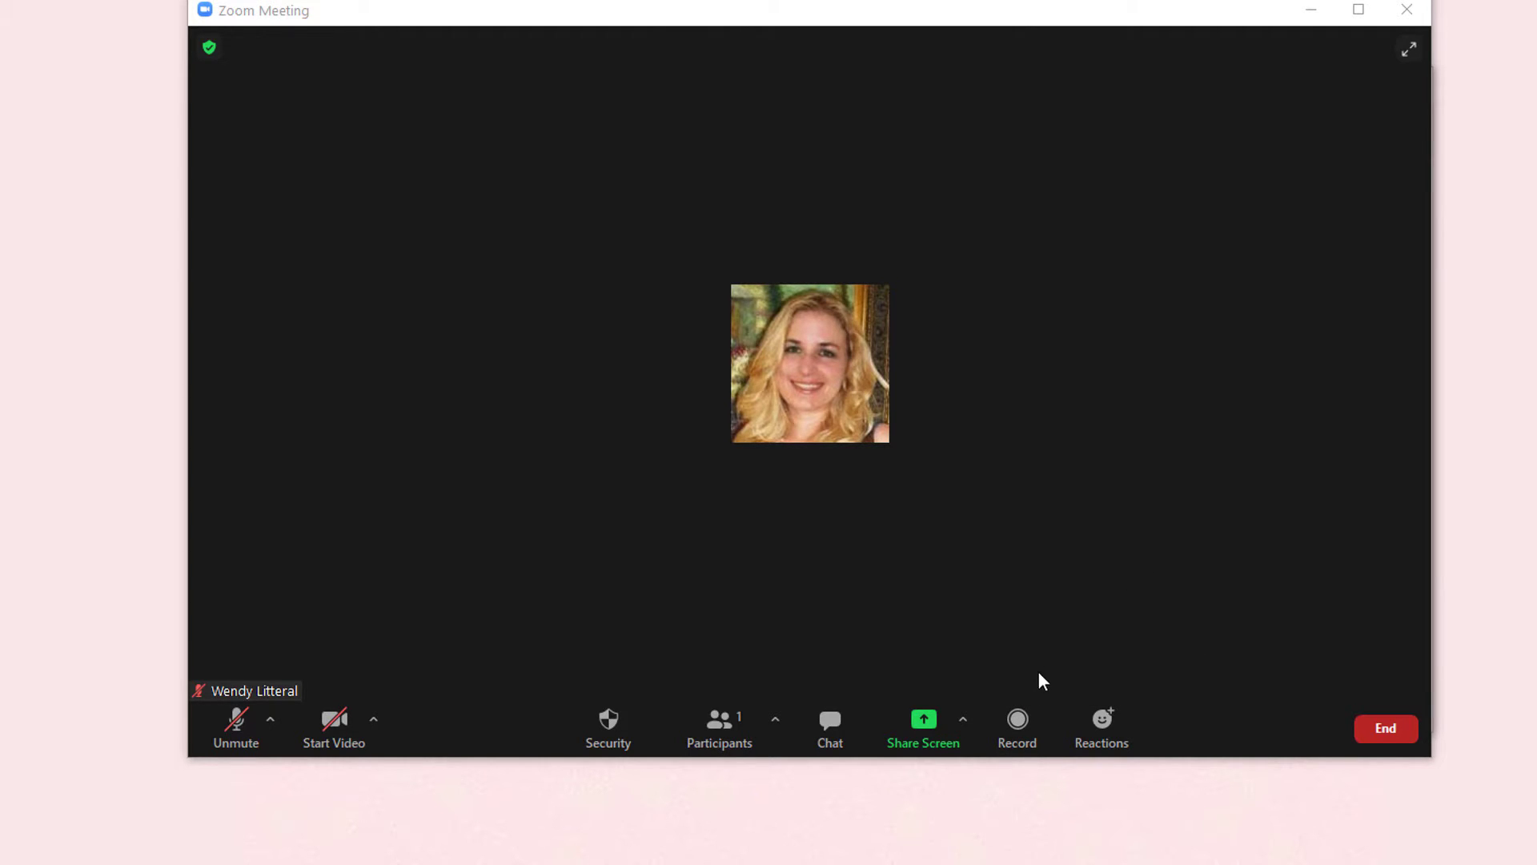
pyautogui.click(1025, 715)
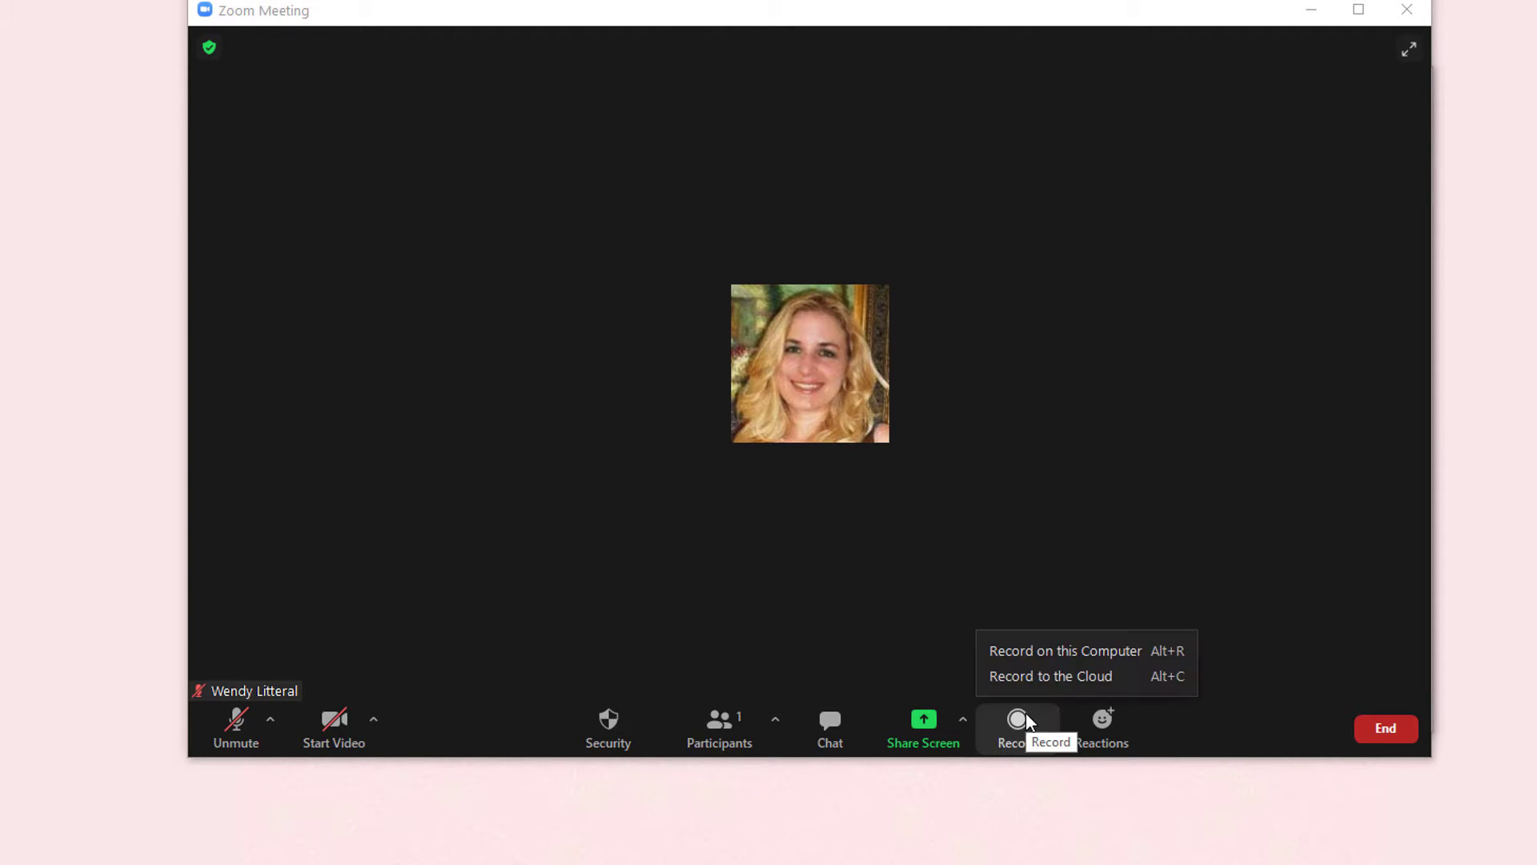
pyautogui.click(1046, 650)
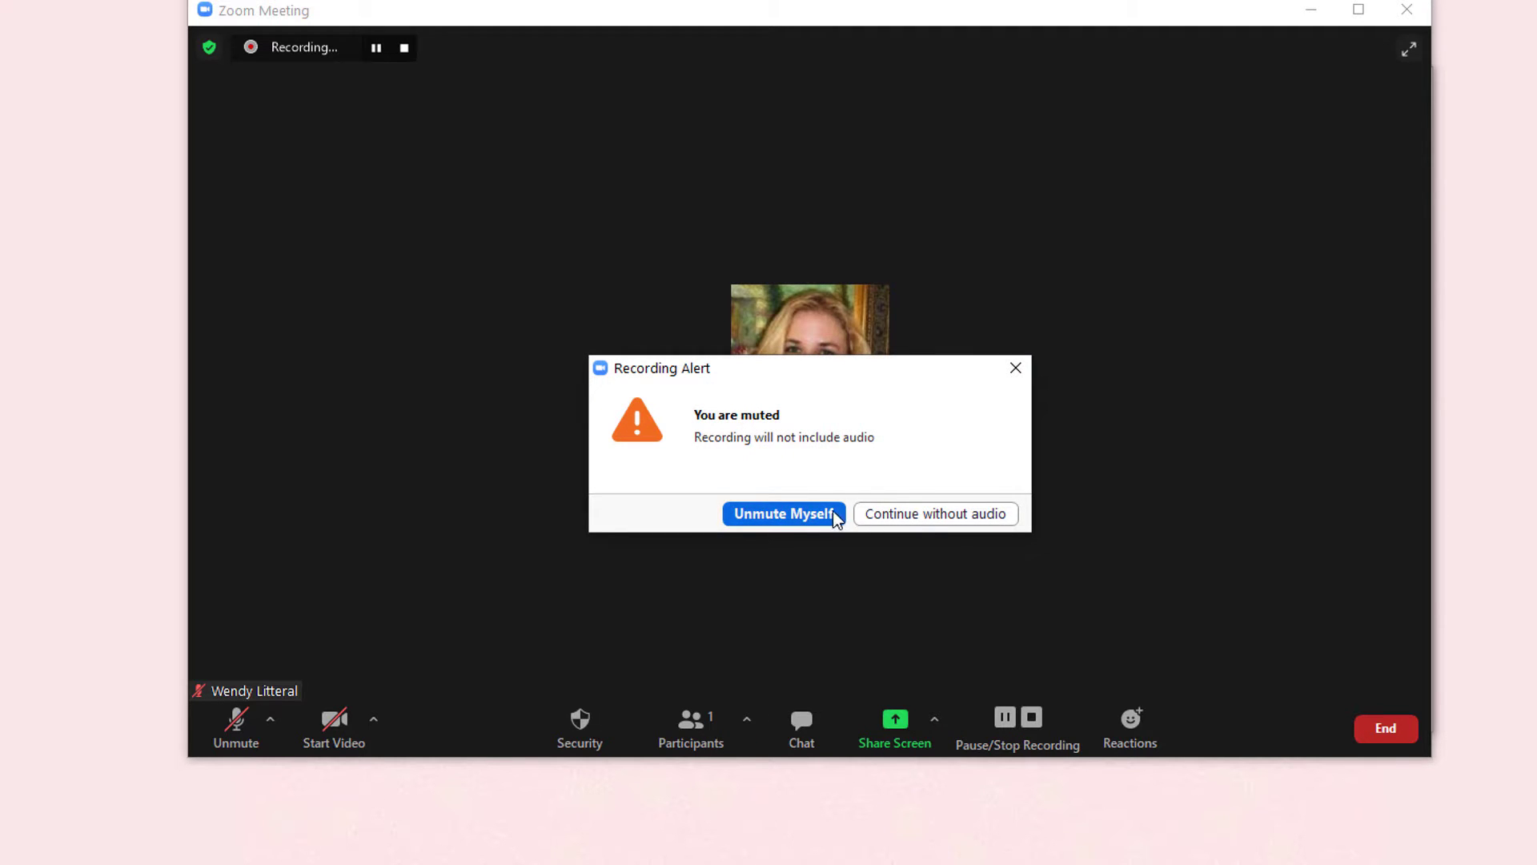
pyautogui.click(914, 517)
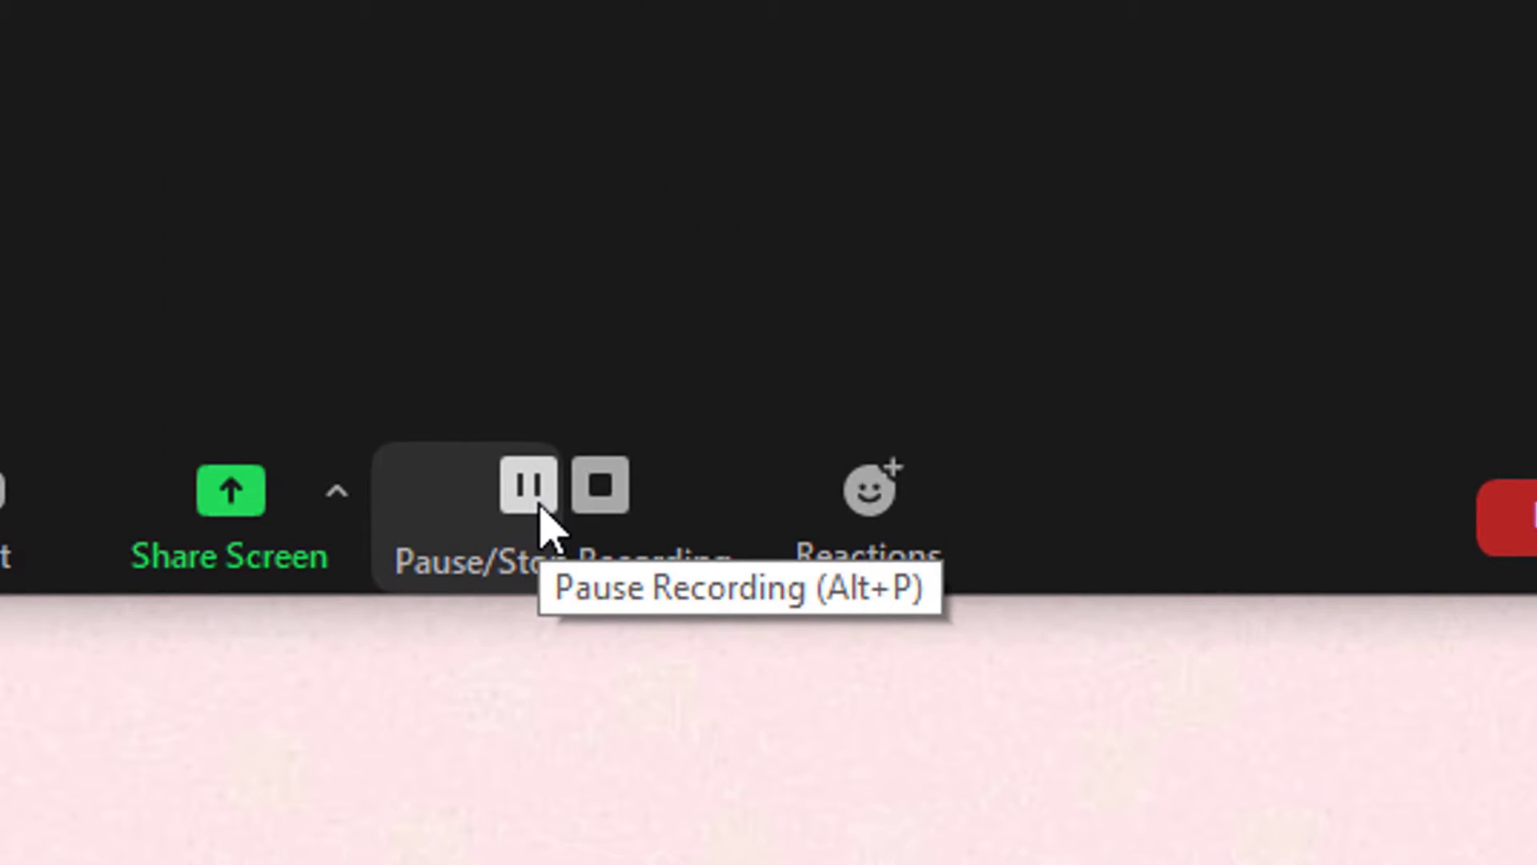
pyautogui.click(539, 505)
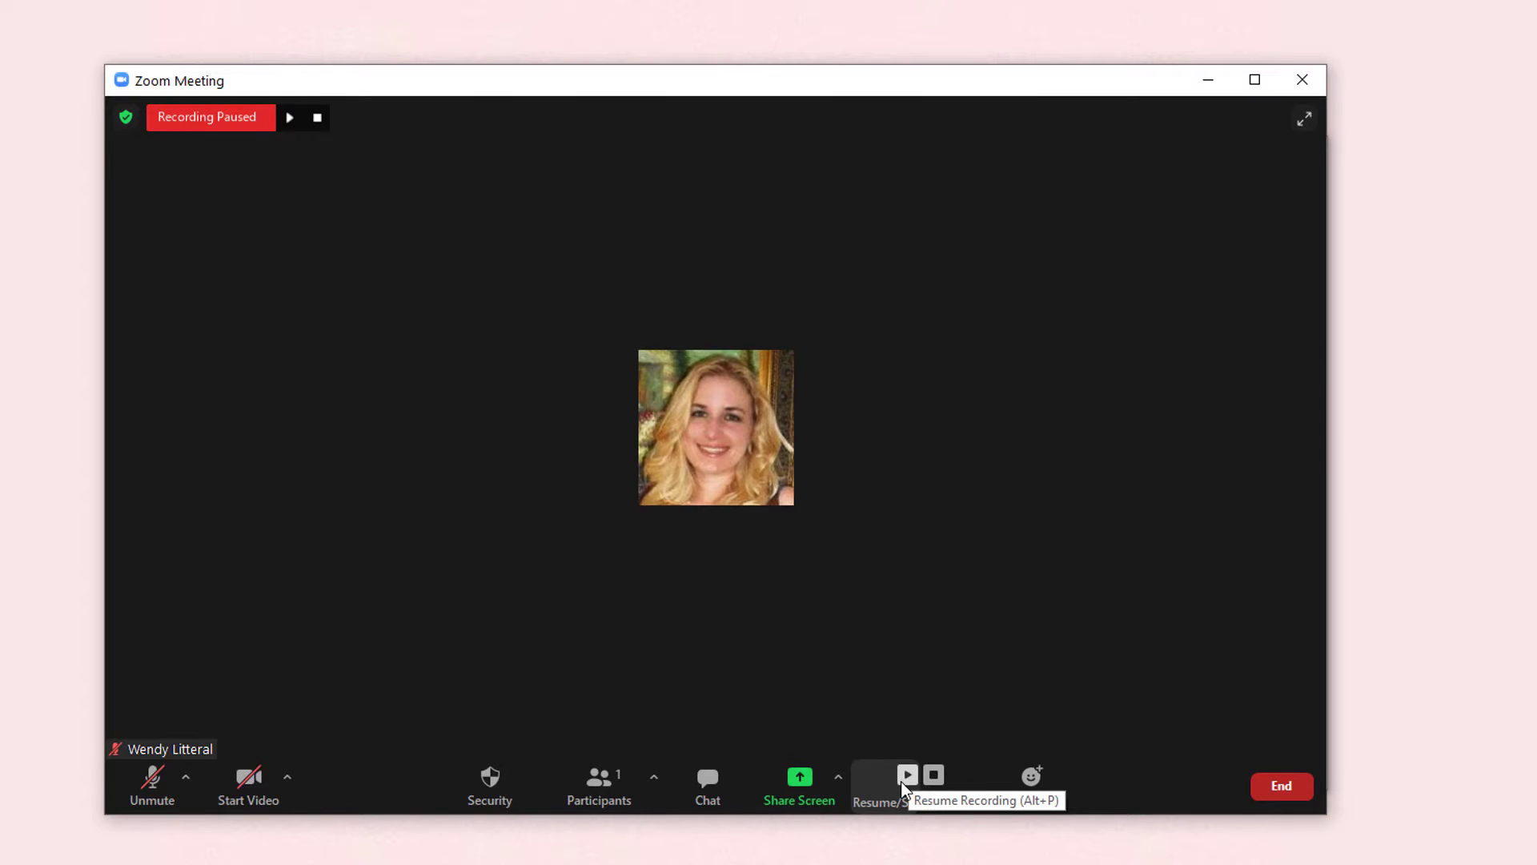
# - Compare the contents of recording folders 1 and 2, checking the zoom_0 and zoom_1 video files in each
pyautogui.click(515, 352)
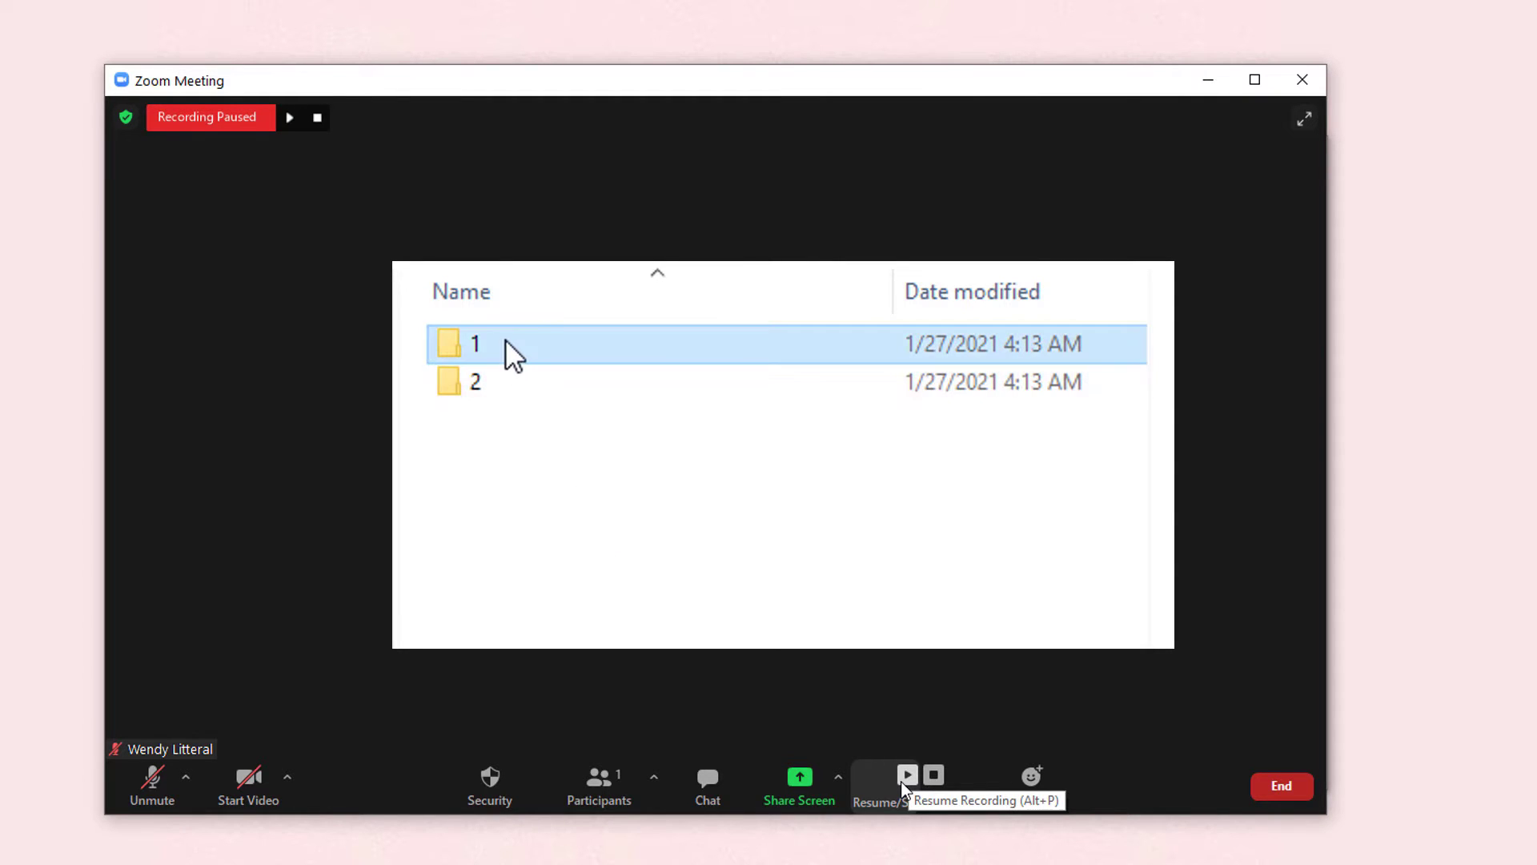
pyautogui.doubleClick(515, 352)
pyautogui.click(563, 469)
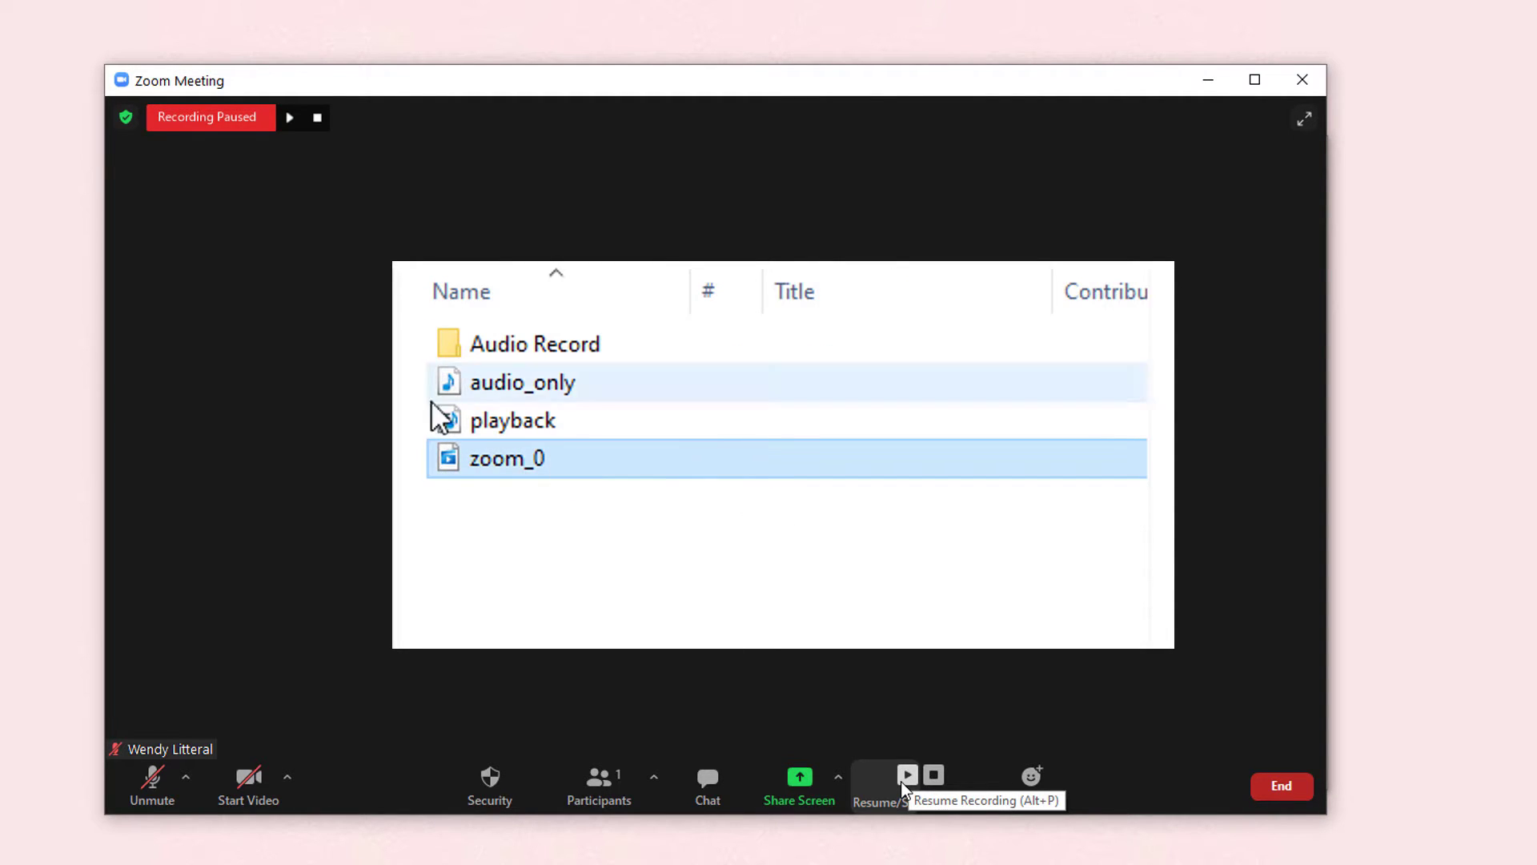
pyautogui.hotkey('alt', 'Up')
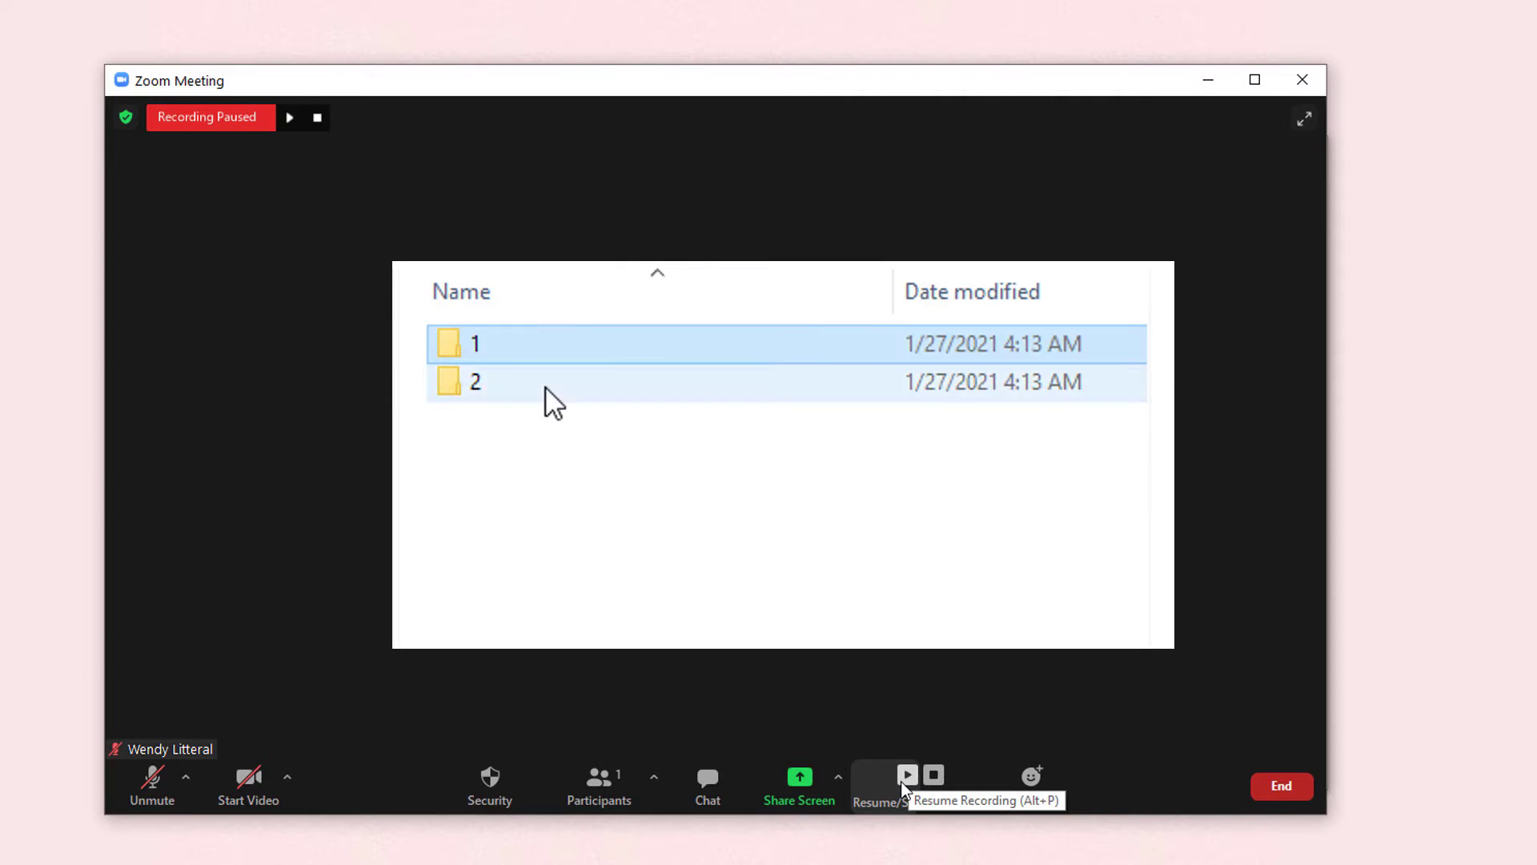
pyautogui.doubleClick(546, 389)
pyautogui.click(544, 503)
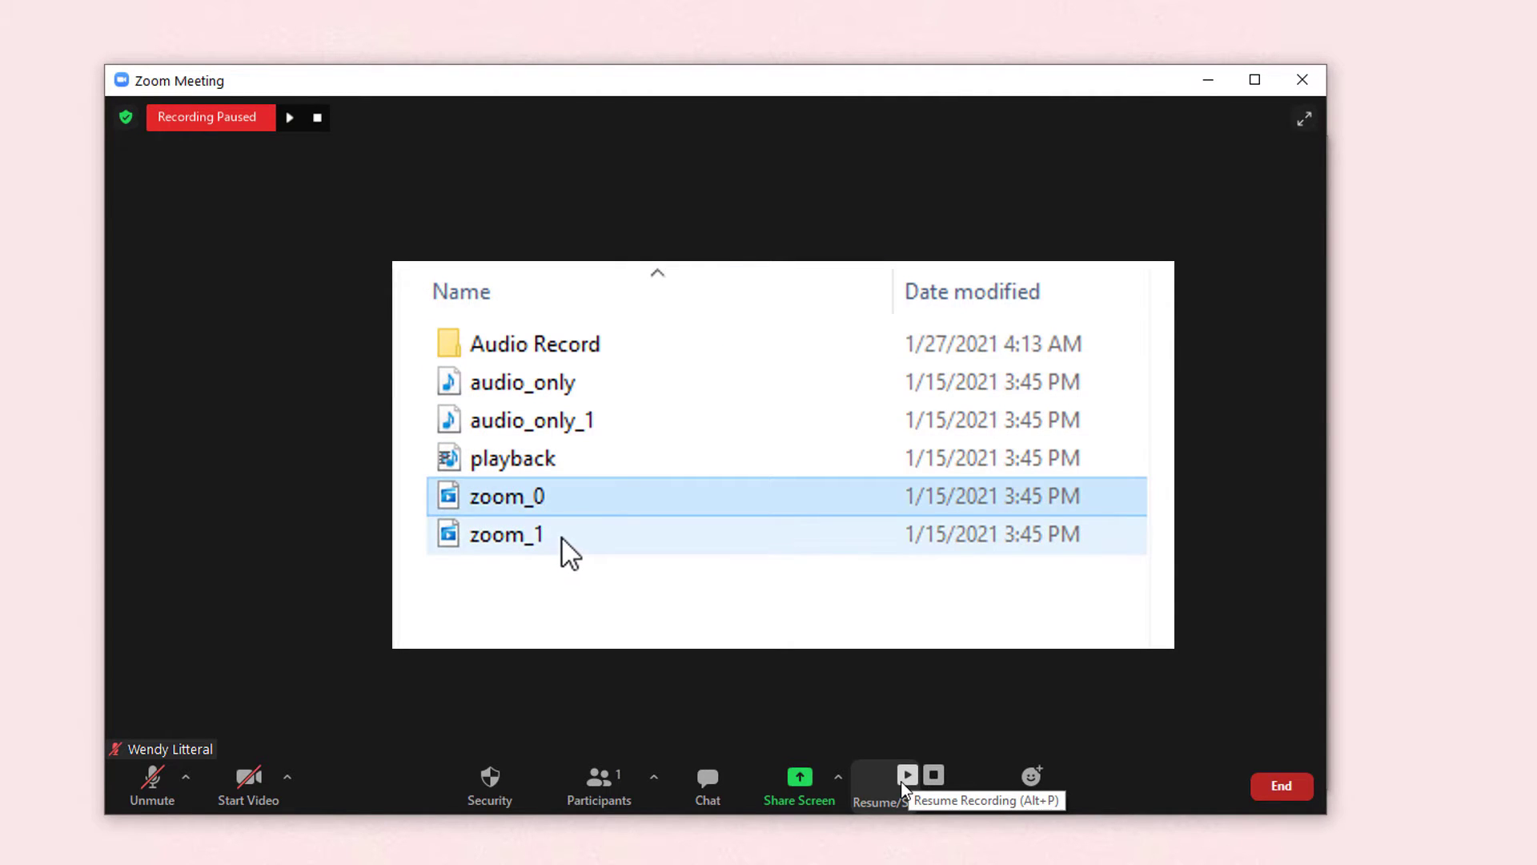
pyautogui.click(565, 544)
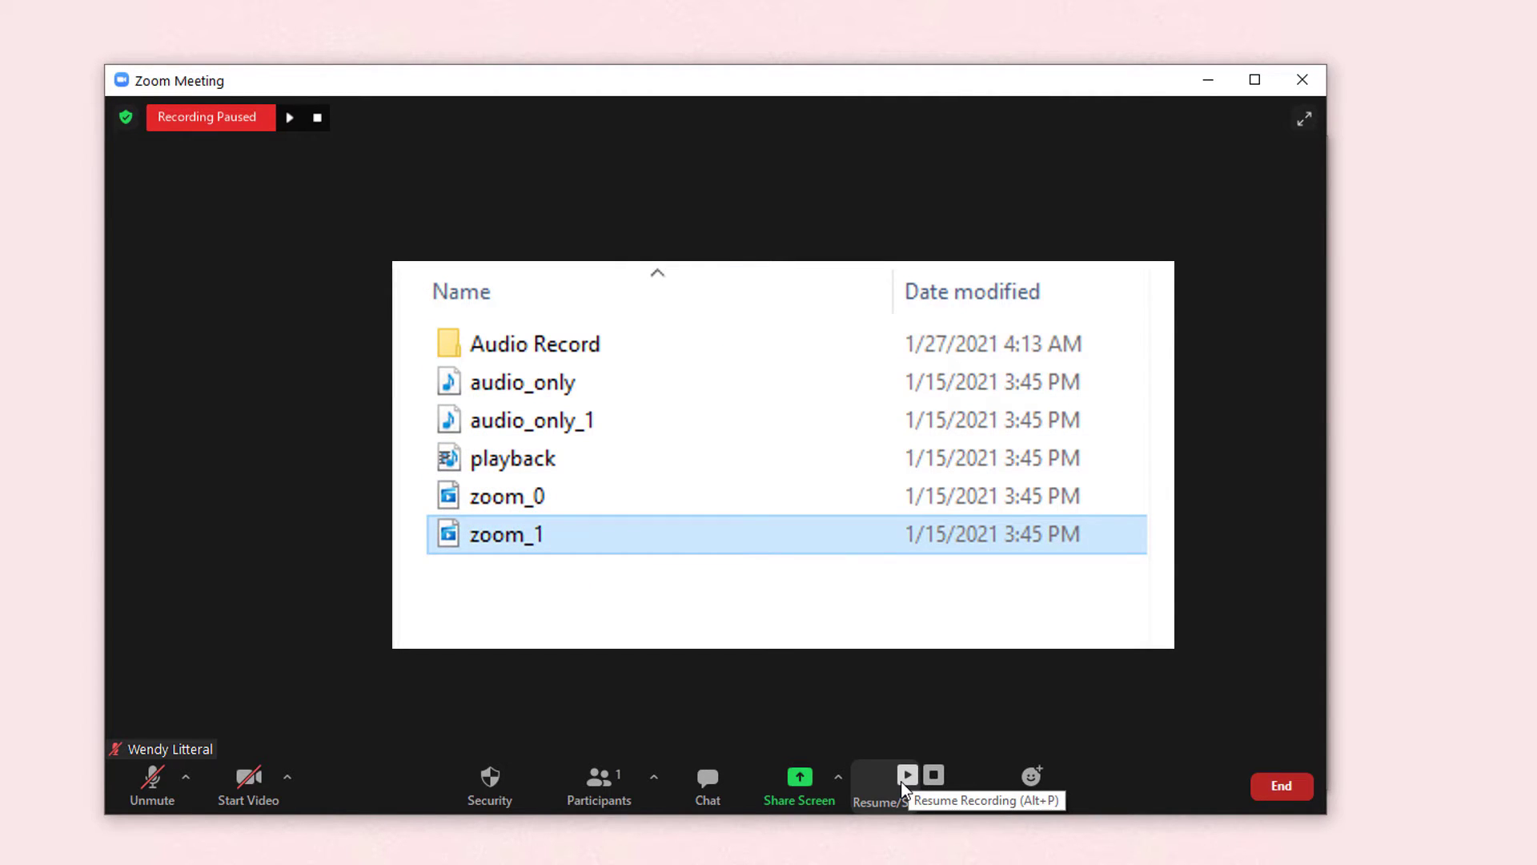
pyautogui.hotkey('alt', 'Up')
pyautogui.click(514, 353)
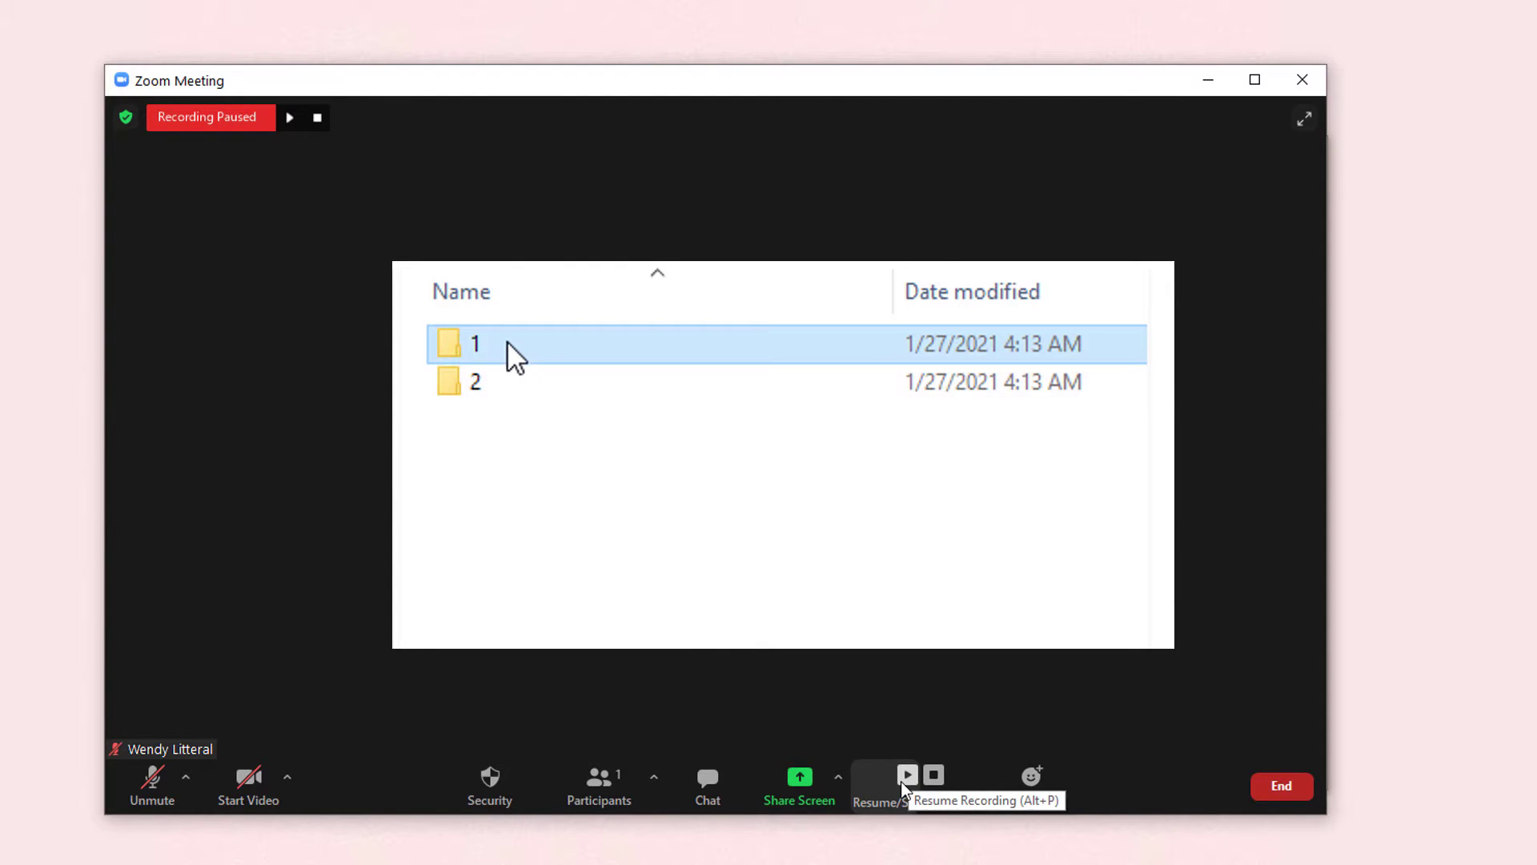
pyautogui.doubleClick(506, 344)
pyautogui.click(554, 458)
pyautogui.hotkey('alt', 'Up')
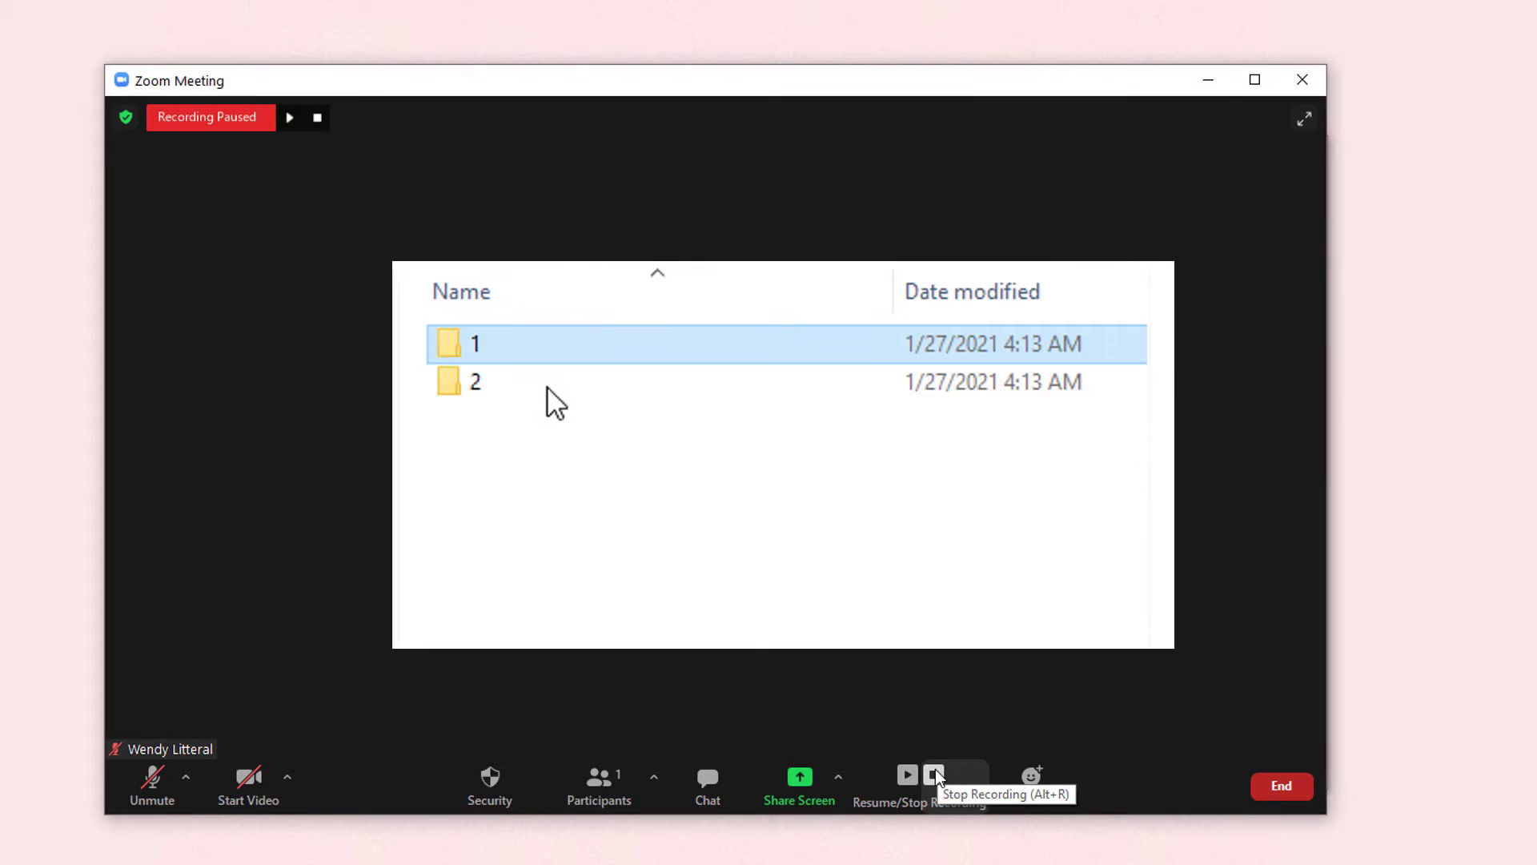
pyautogui.doubleClick(548, 385)
pyautogui.click(541, 497)
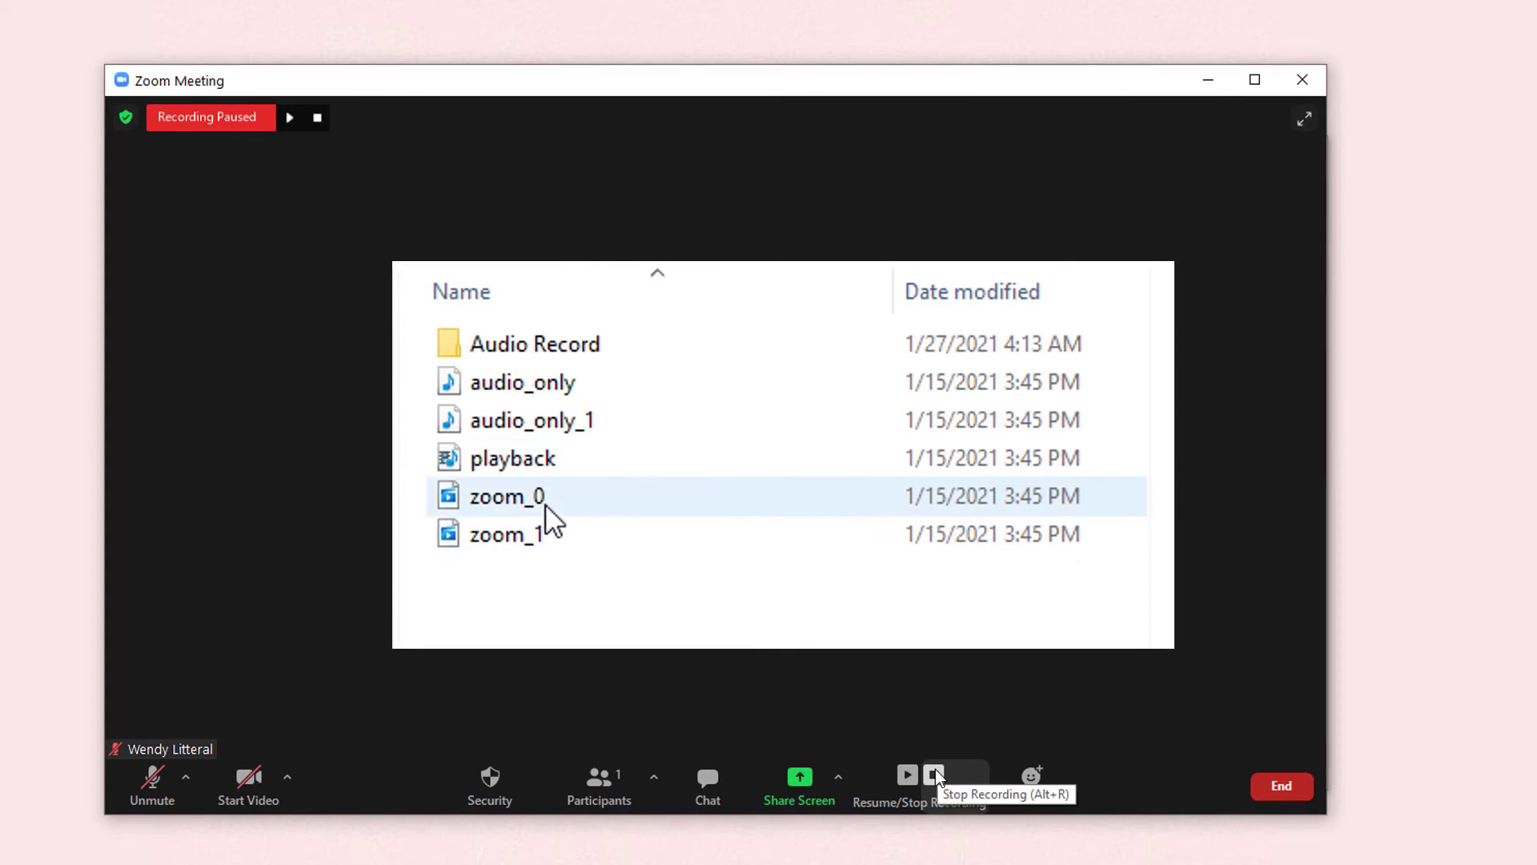
pyautogui.click(561, 537)
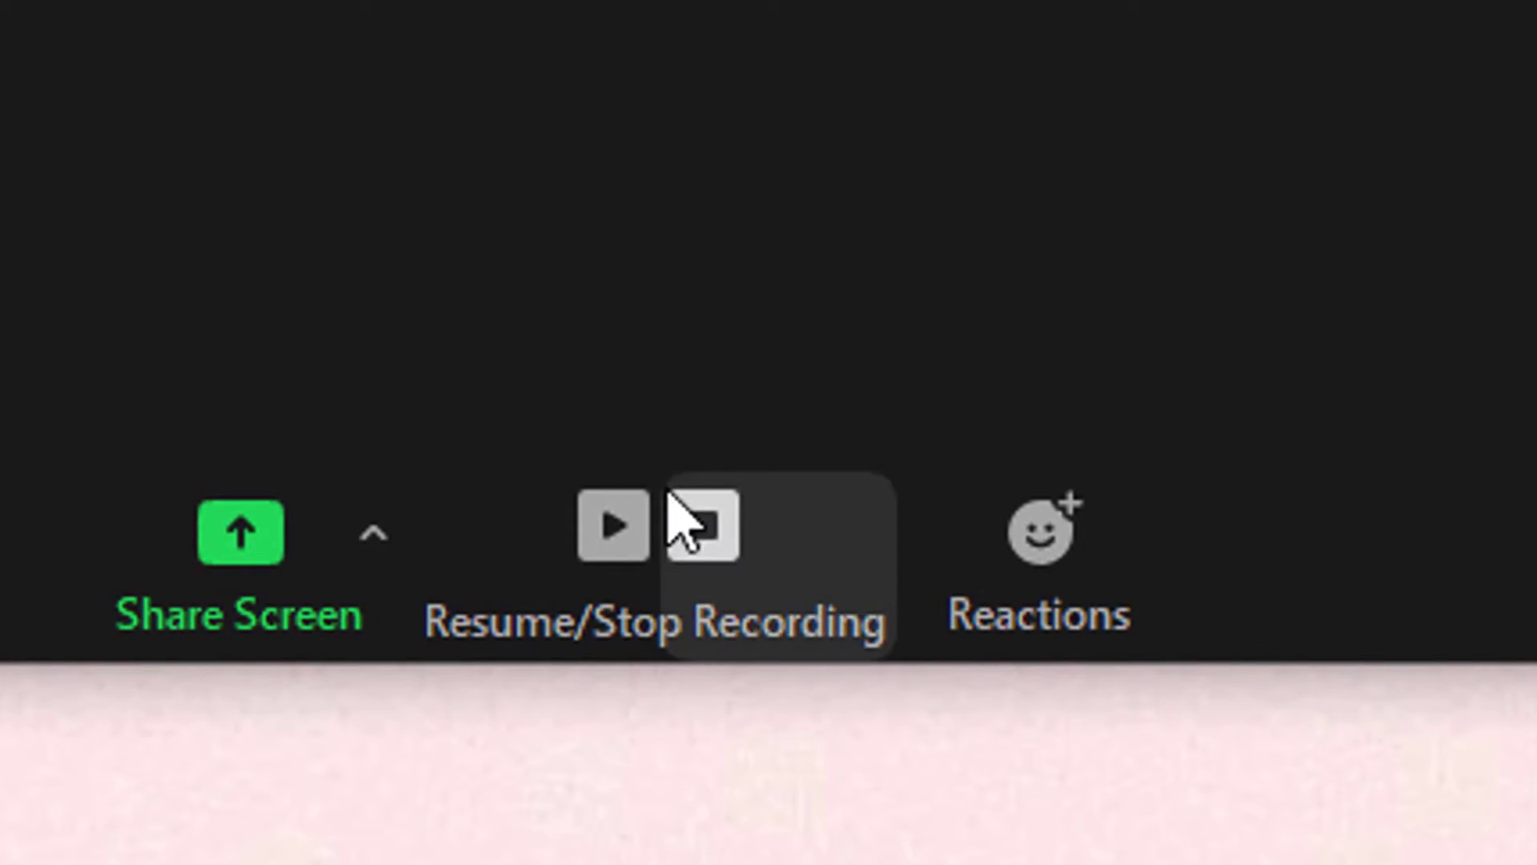
# - Stop the meeting recording and place the zoom_0 and zoom_1 files from folder 2 on the video editor's timeline
pyautogui.click(696, 515)
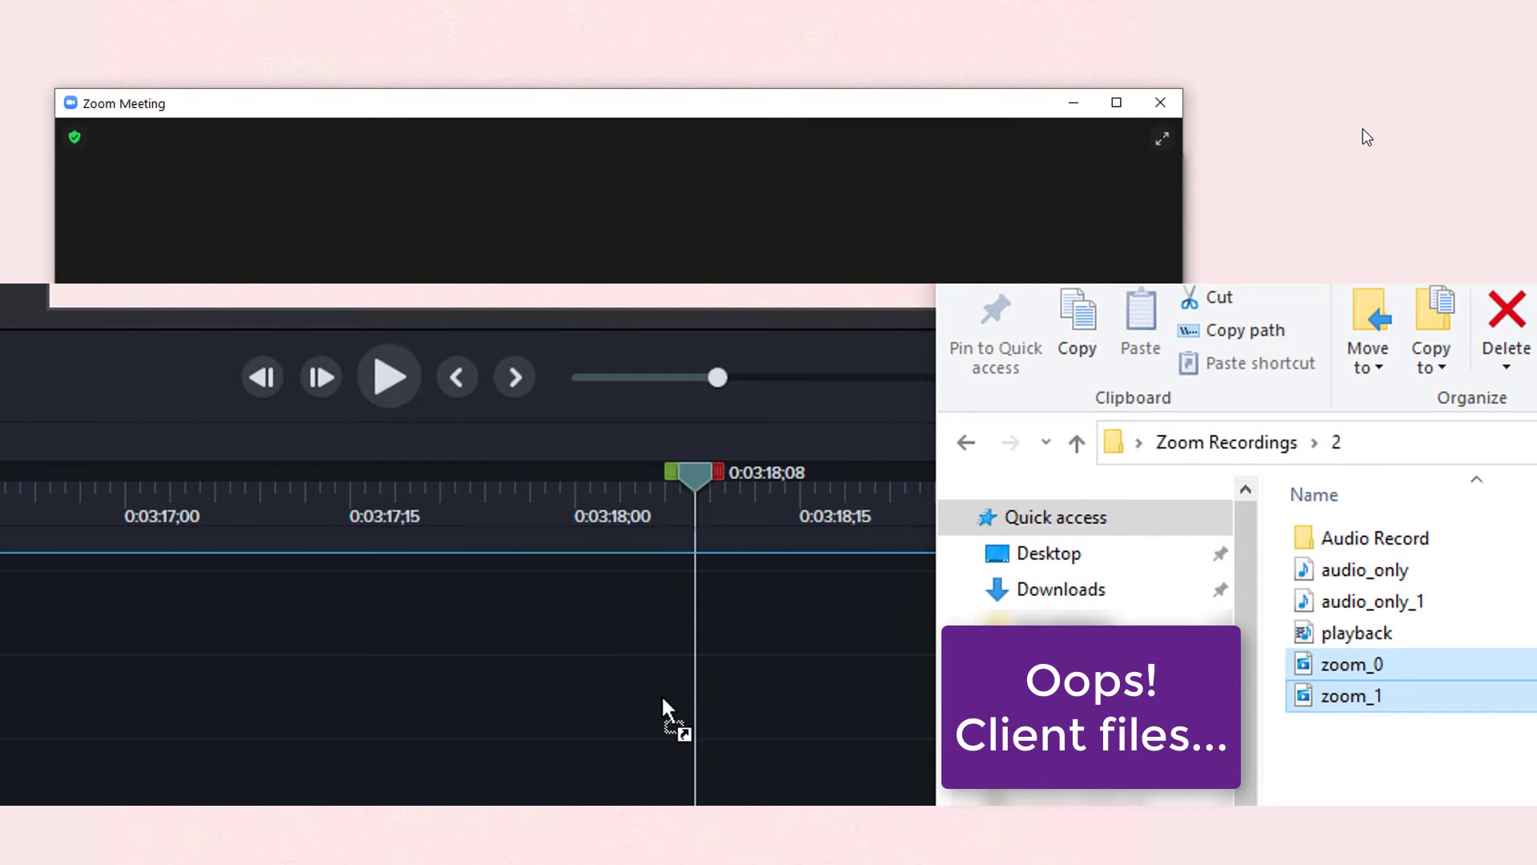
pyautogui.moveTo(663, 709); pyautogui.dragTo(130, 713)
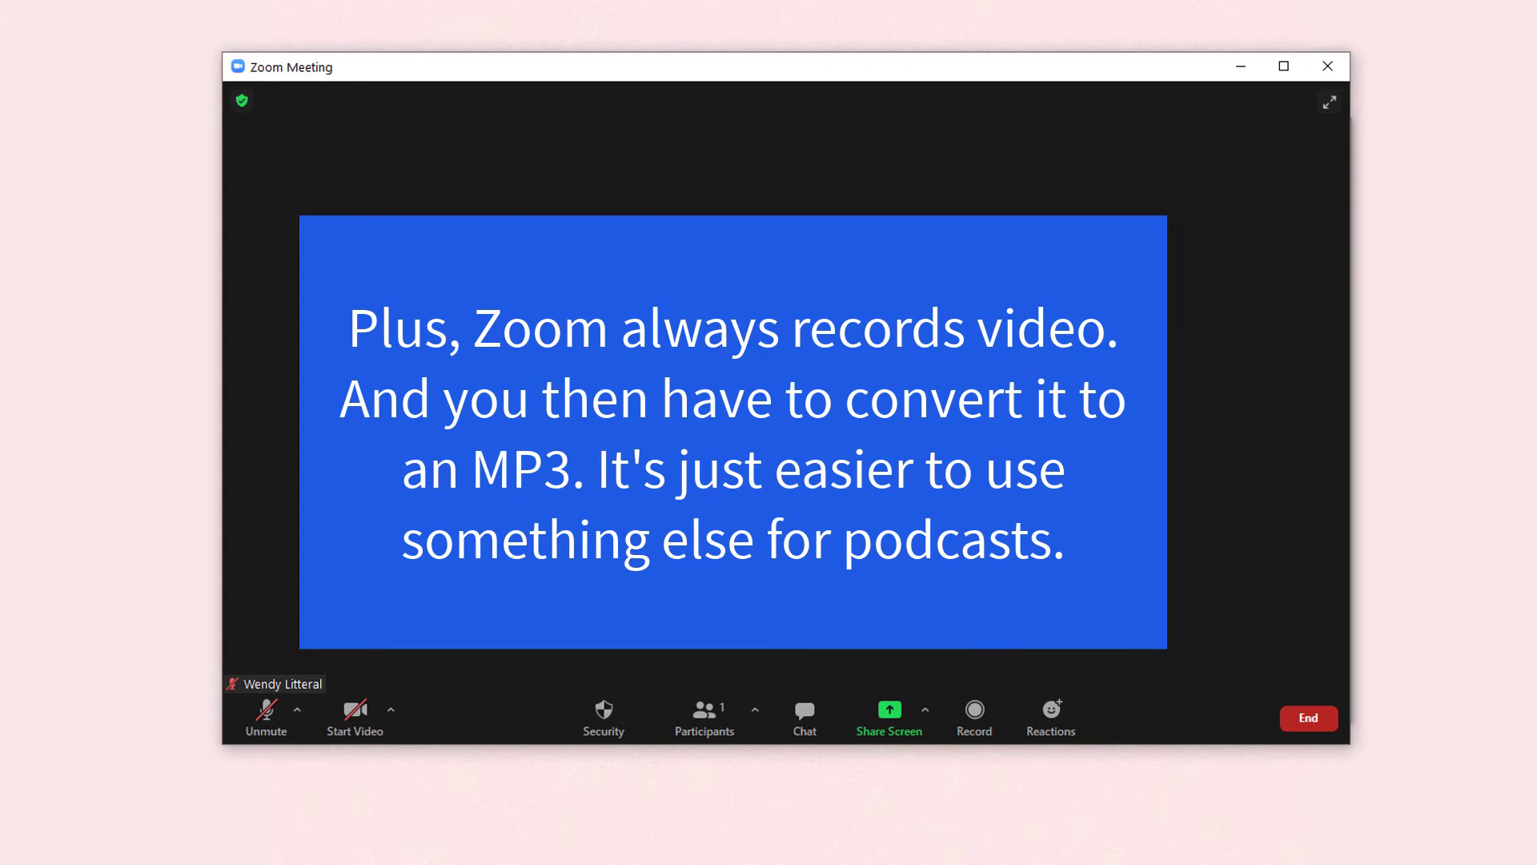
# - End the meeting for all and save the recorded files to the desktop
pyautogui.click(1311, 718)
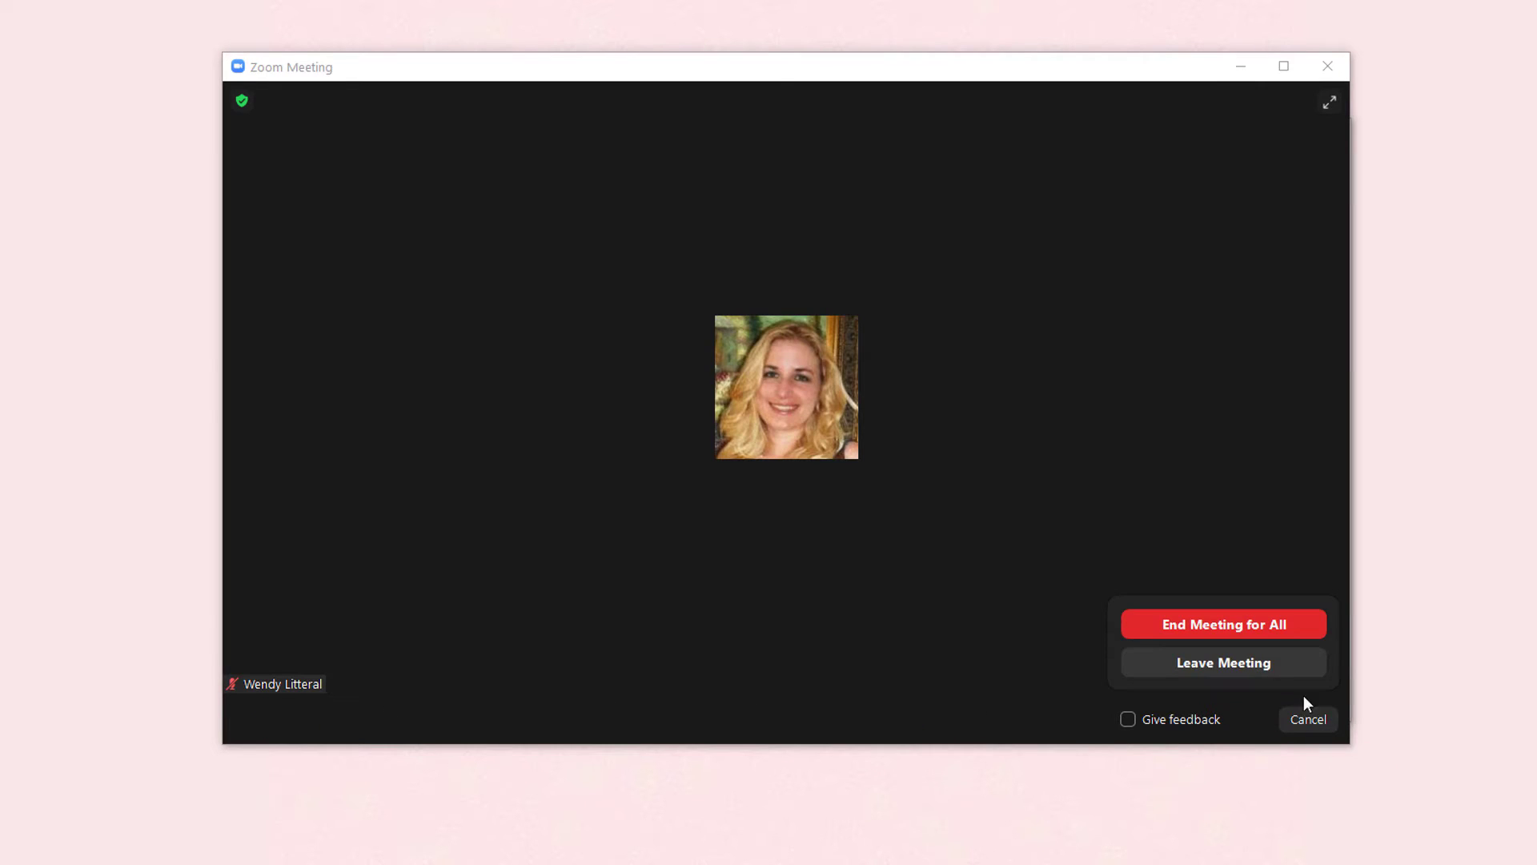
pyautogui.click(1231, 626)
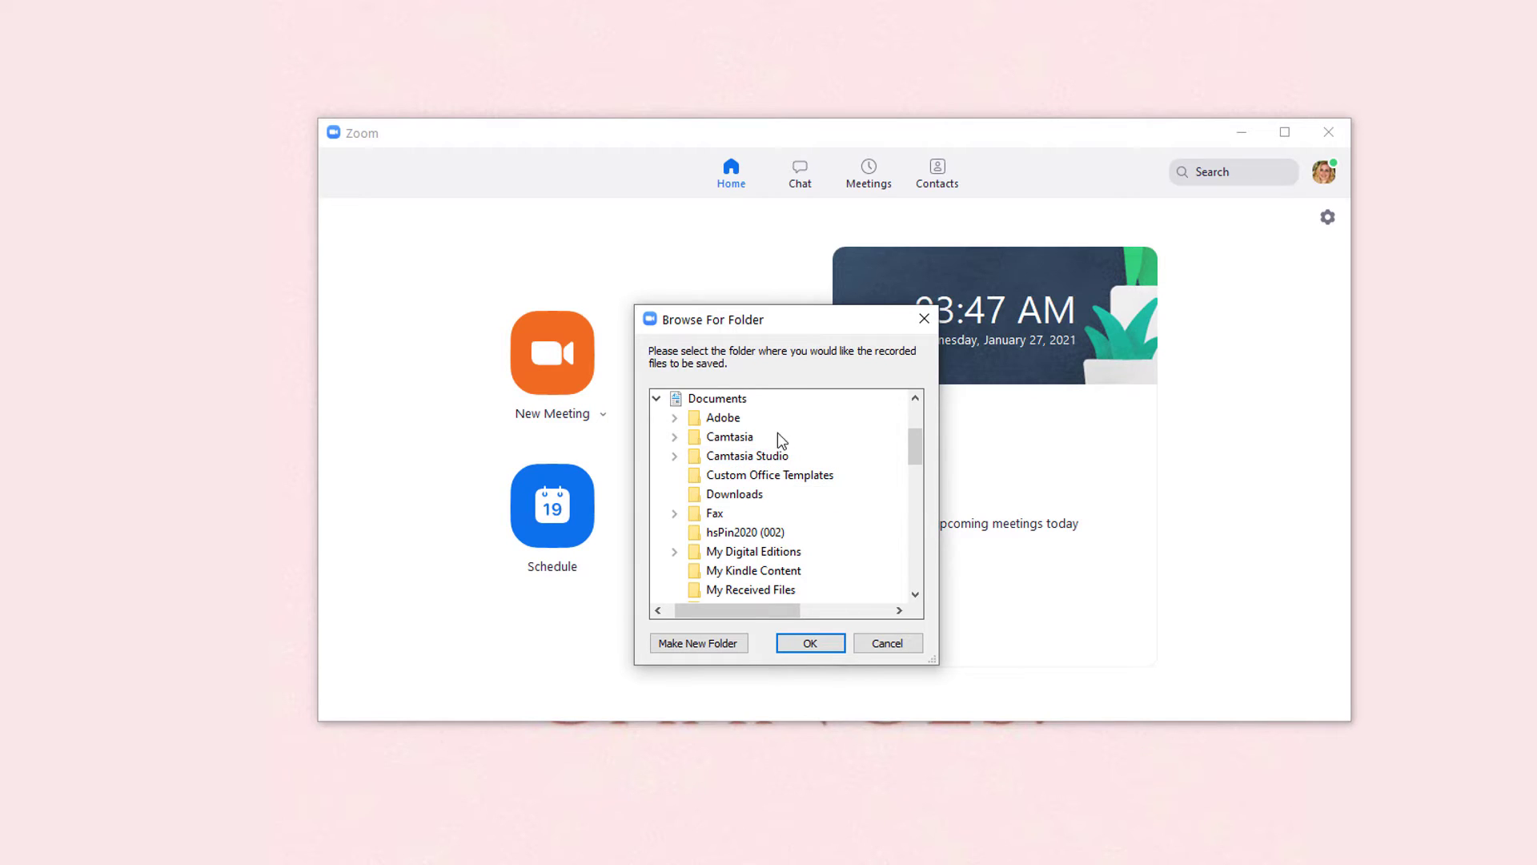
pyautogui.scroll(-6, 836, 460)
pyautogui.scroll(-3, 833, 464)
pyautogui.scroll(3, 828, 468)
pyautogui.scroll(-3, 824, 472)
pyautogui.scroll(5, 797, 501)
pyautogui.scroll(-10, 795, 503)
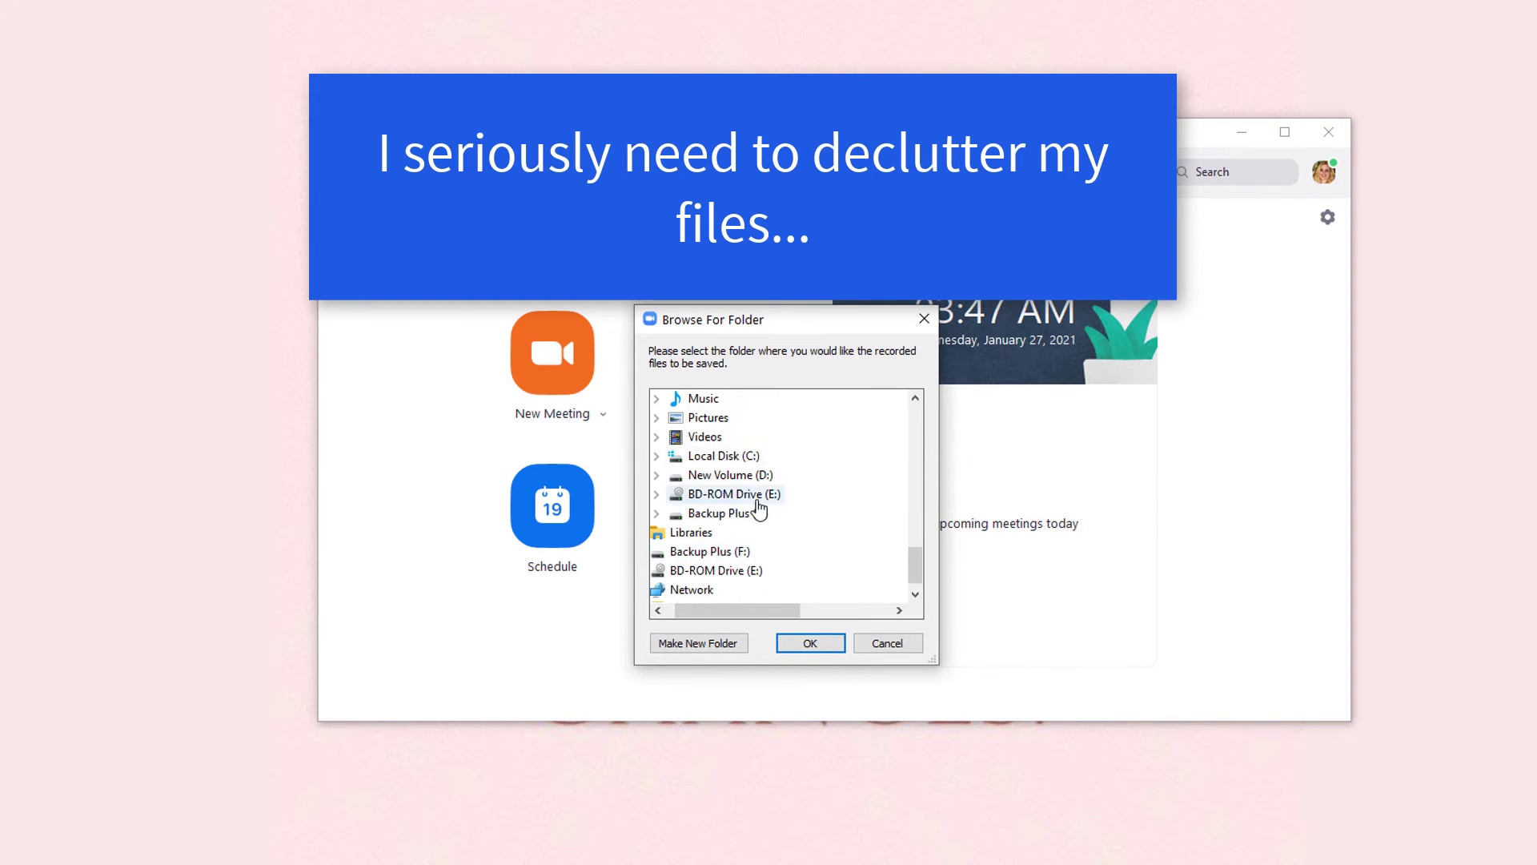
pyautogui.scroll(20, 761, 504)
pyautogui.click(708, 512)
pyautogui.click(810, 643)
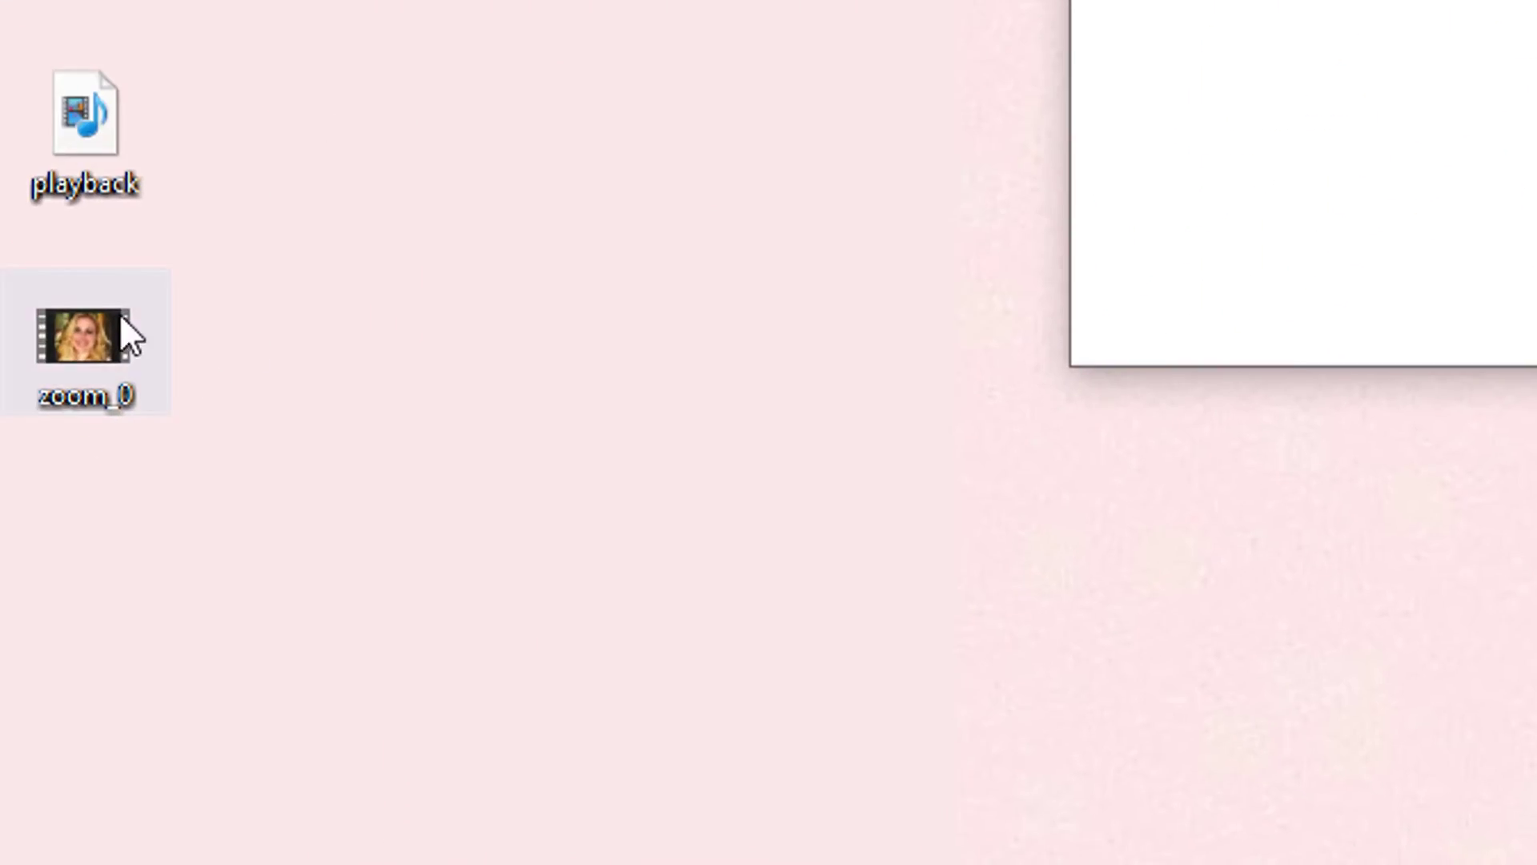
# - Play the saved zoom_0 recording from the desktop and close the player
pyautogui.click(100, 364)
pyautogui.moveTo(13, 678); pyautogui.dragTo(763, 115)
pyautogui.click(764, 119)
pyautogui.click(767, 56)
pyautogui.doubleClick(633, 338)
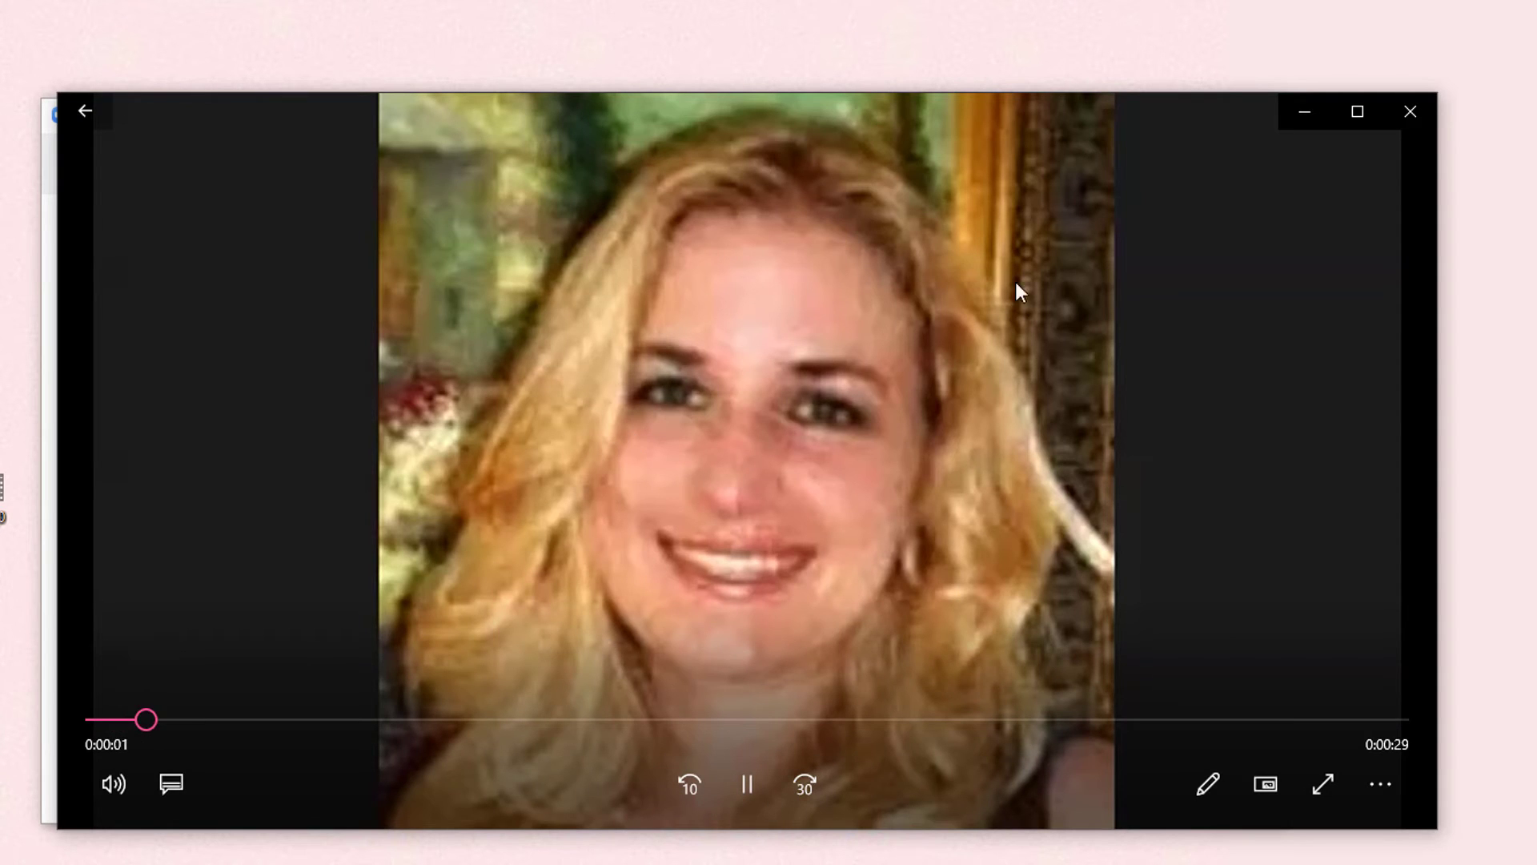
pyautogui.click(1410, 111)
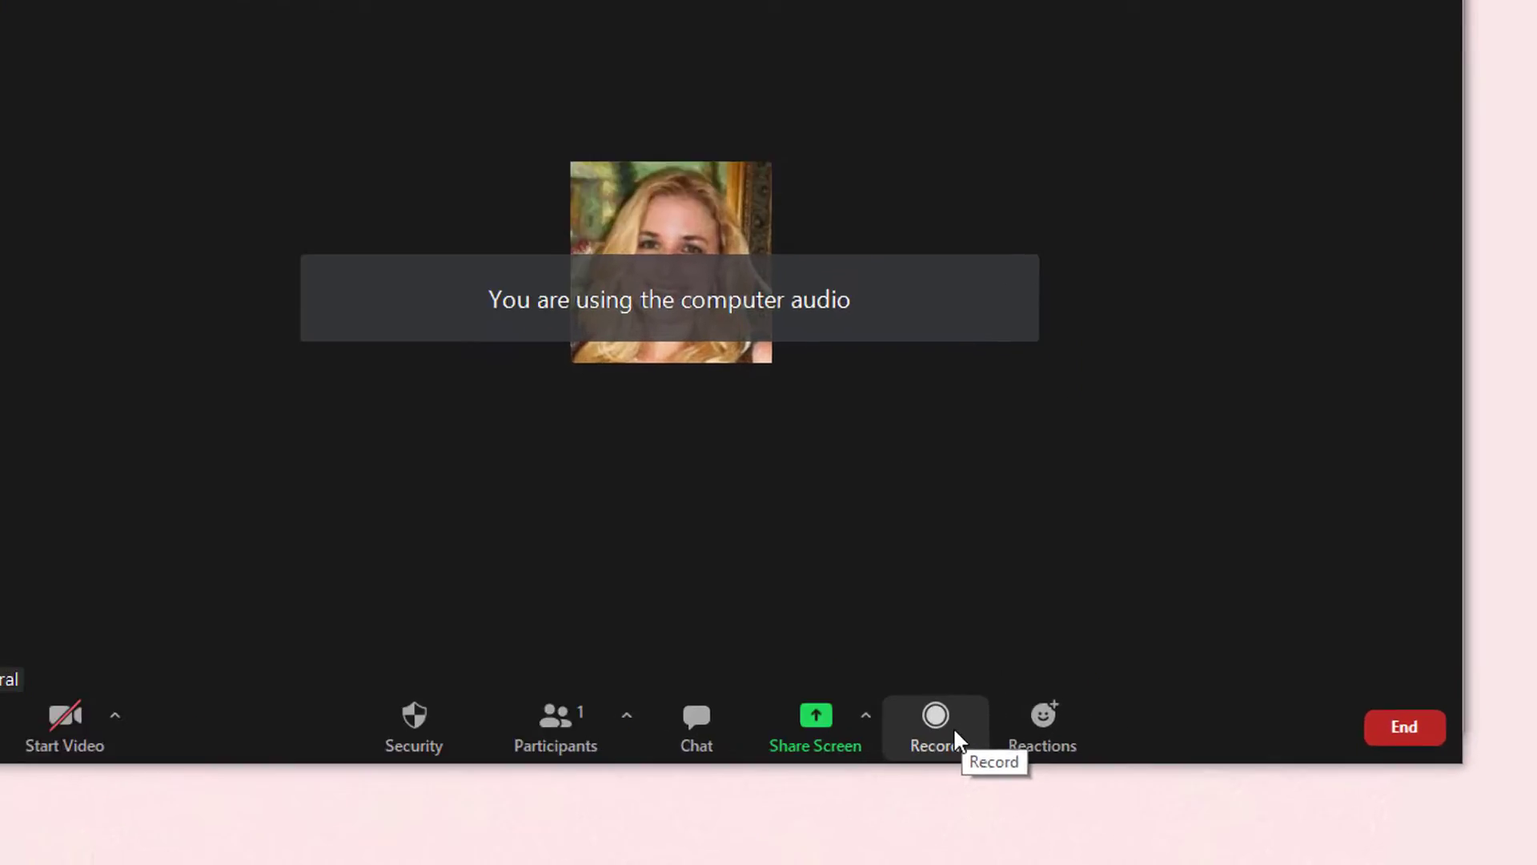
# - Make a cloud recording of the new meeting without audio, stop it, and end the meeting for all
pyautogui.click(714, 611)
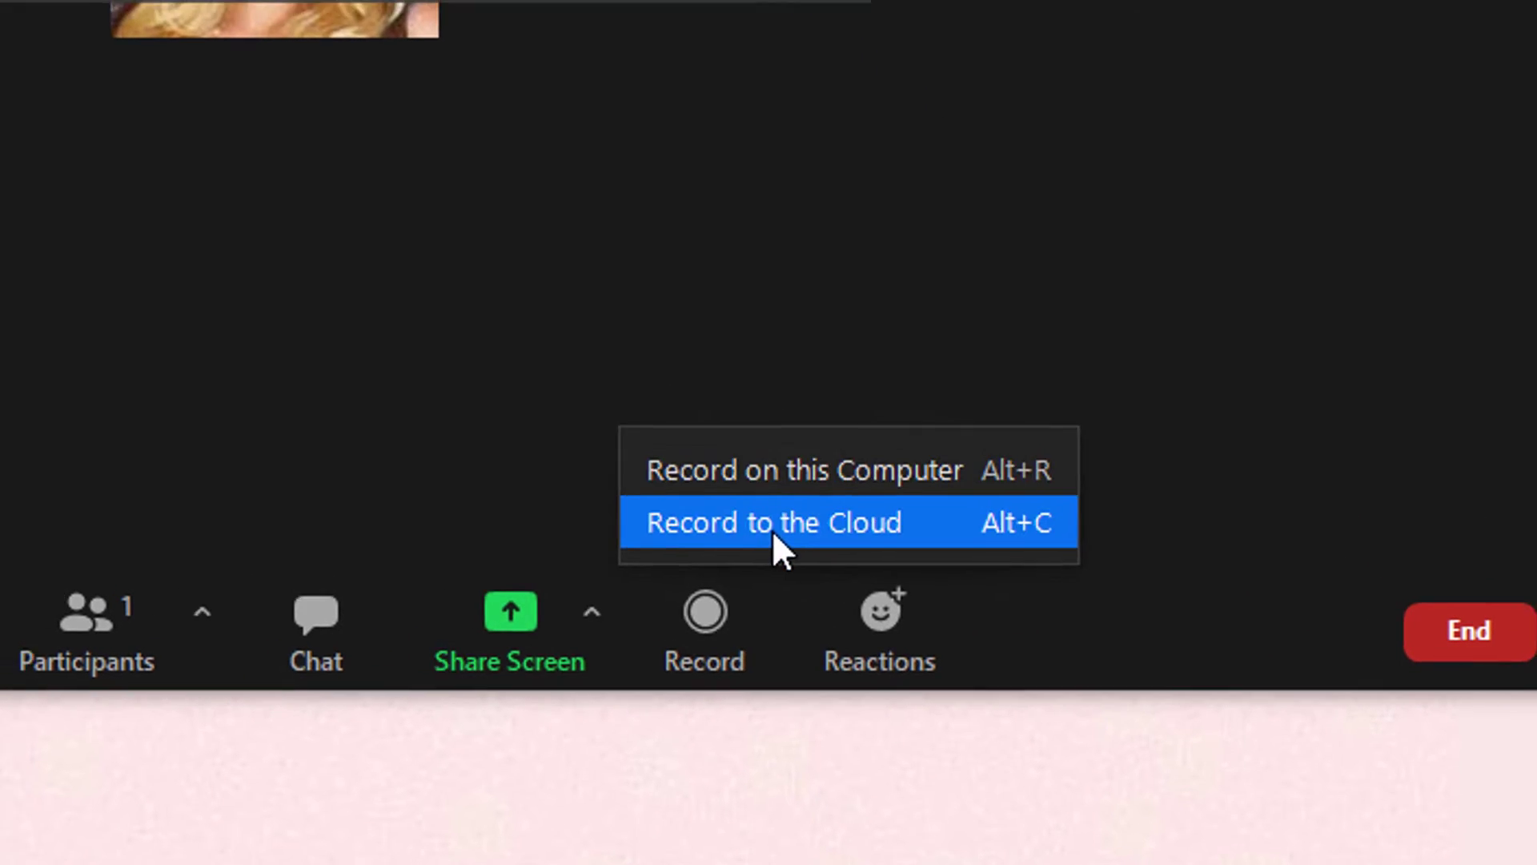
pyautogui.click(774, 532)
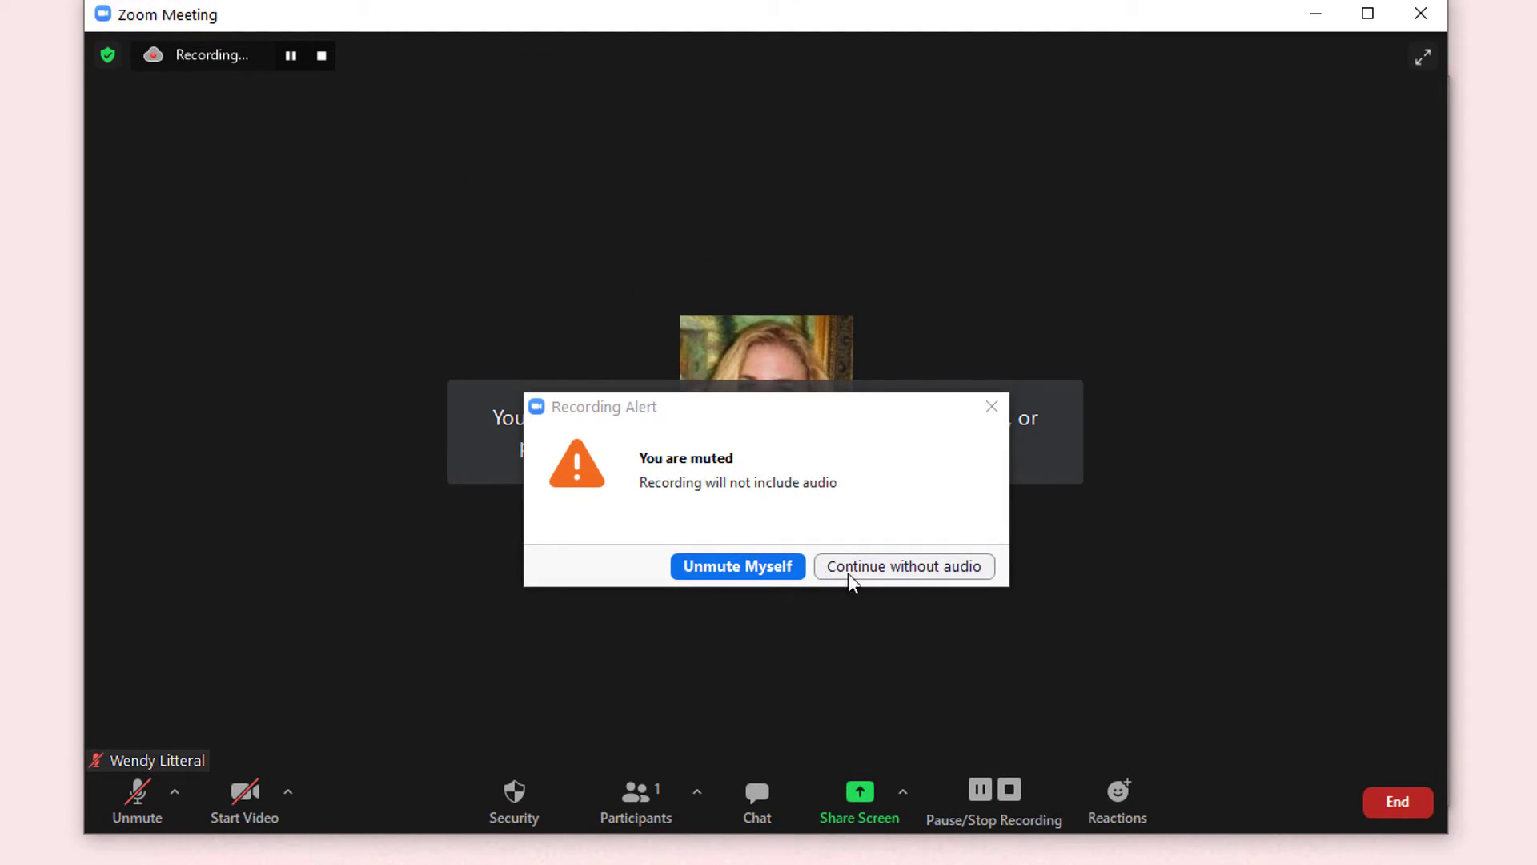
pyautogui.click(850, 570)
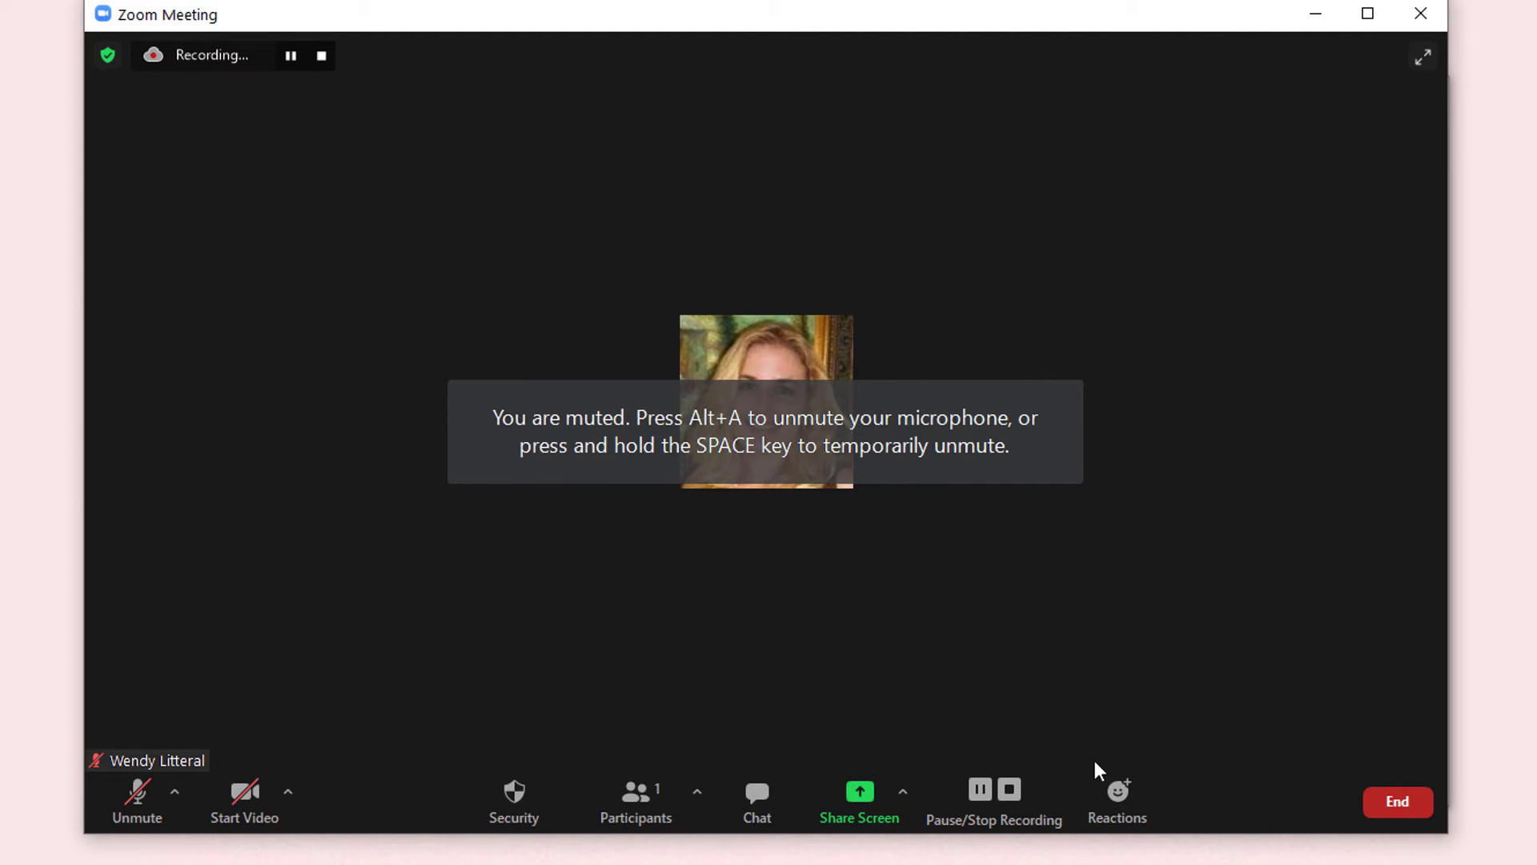
pyautogui.click(1020, 794)
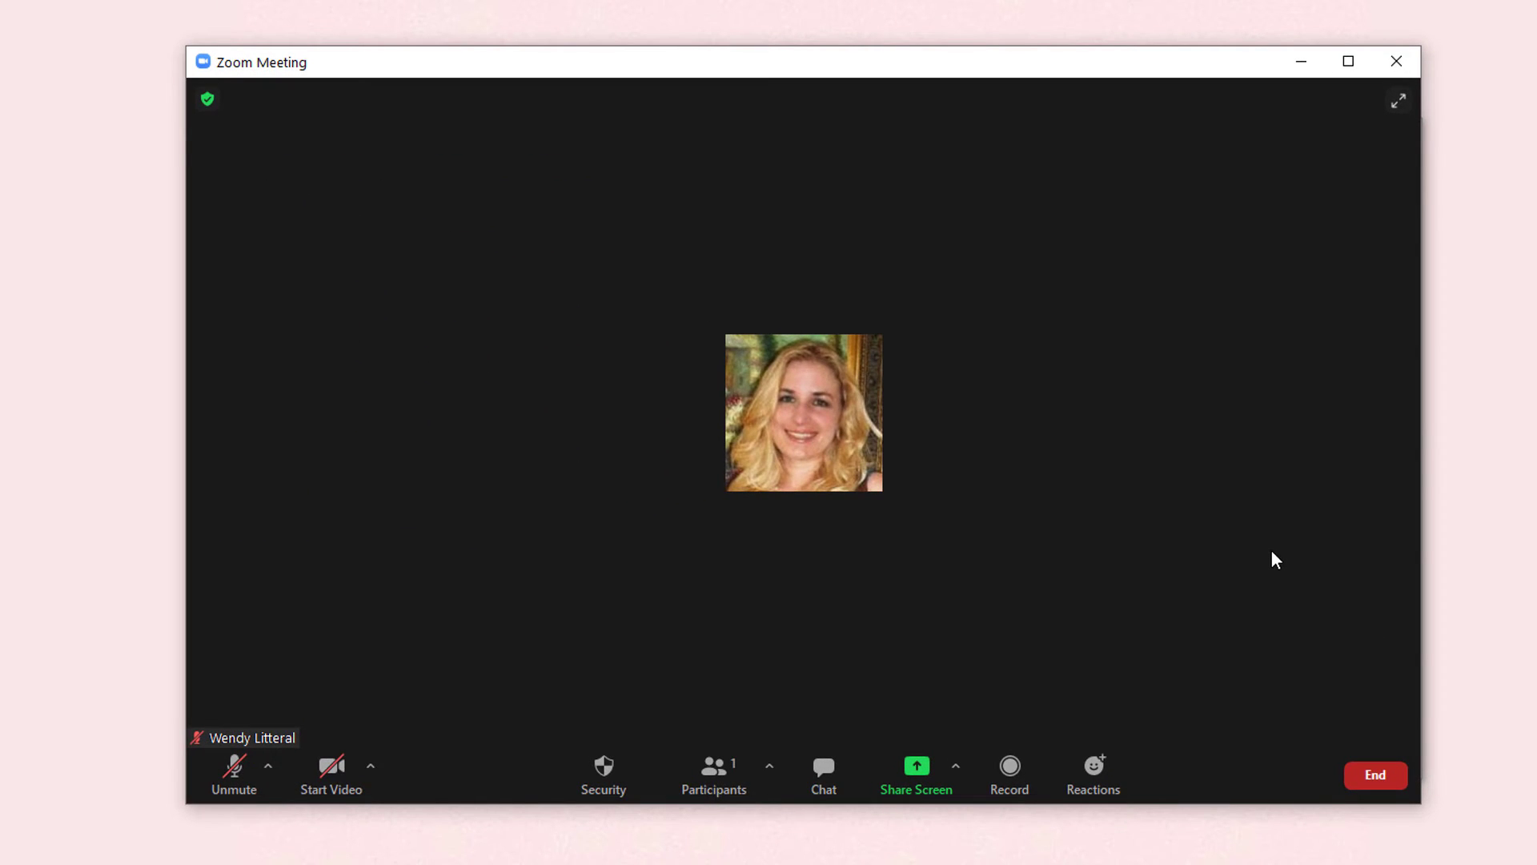
pyautogui.click(1393, 782)
pyautogui.click(1318, 674)
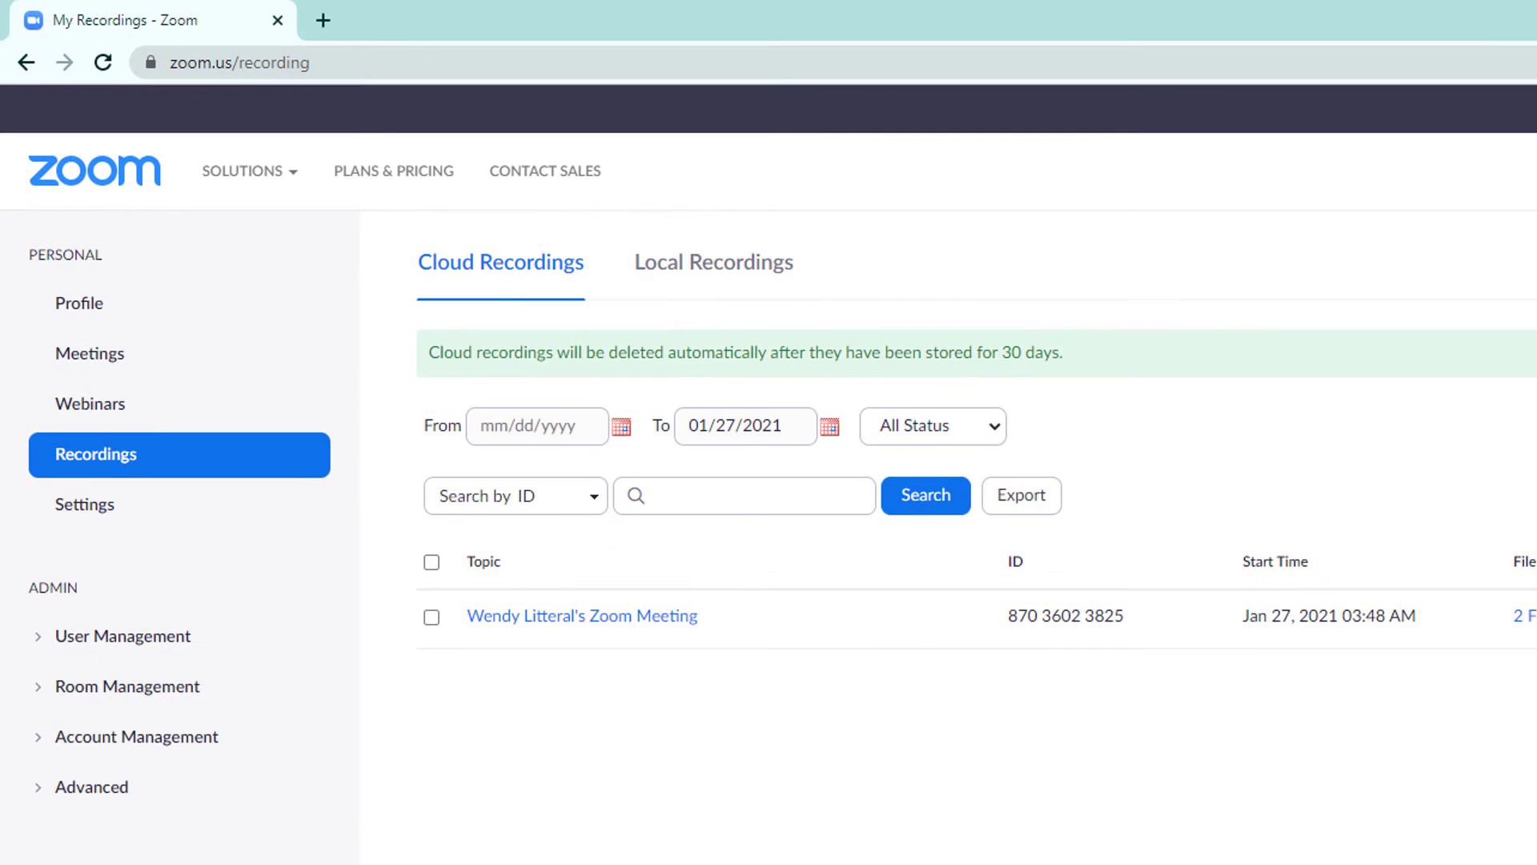
# - Review the notice about automatic deletion of stored recordings on the Cloud Recordings page in the Zoom web portal
pyautogui.moveTo(659, 349); pyautogui.dragTo(1084, 347)
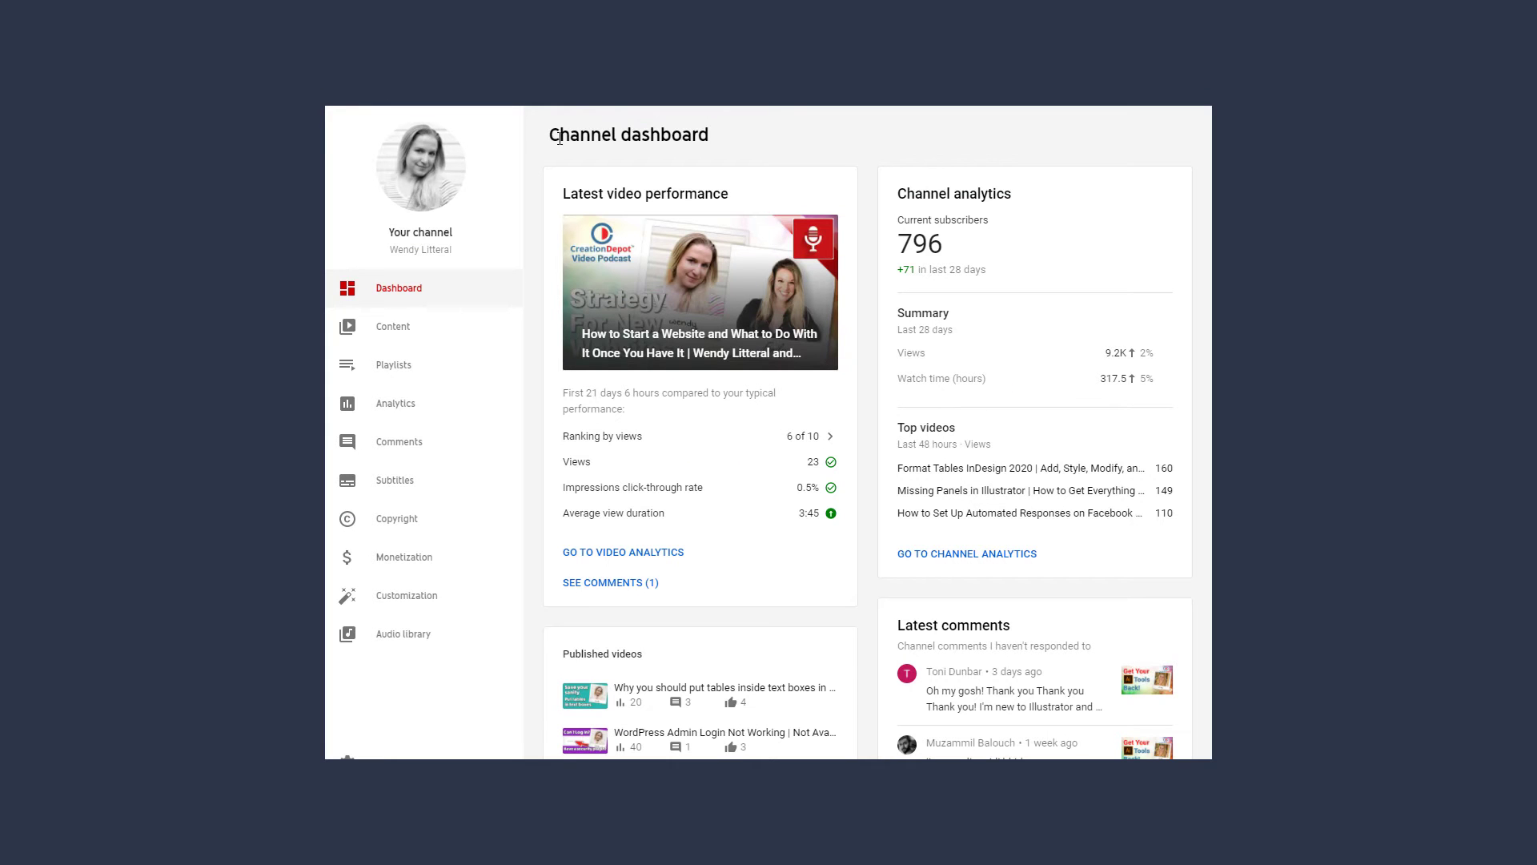
# - Download the most recently uploaded video from the channel's content list in YouTube Studio
pyautogui.moveTo(568, 136); pyautogui.dragTo(677, 136)
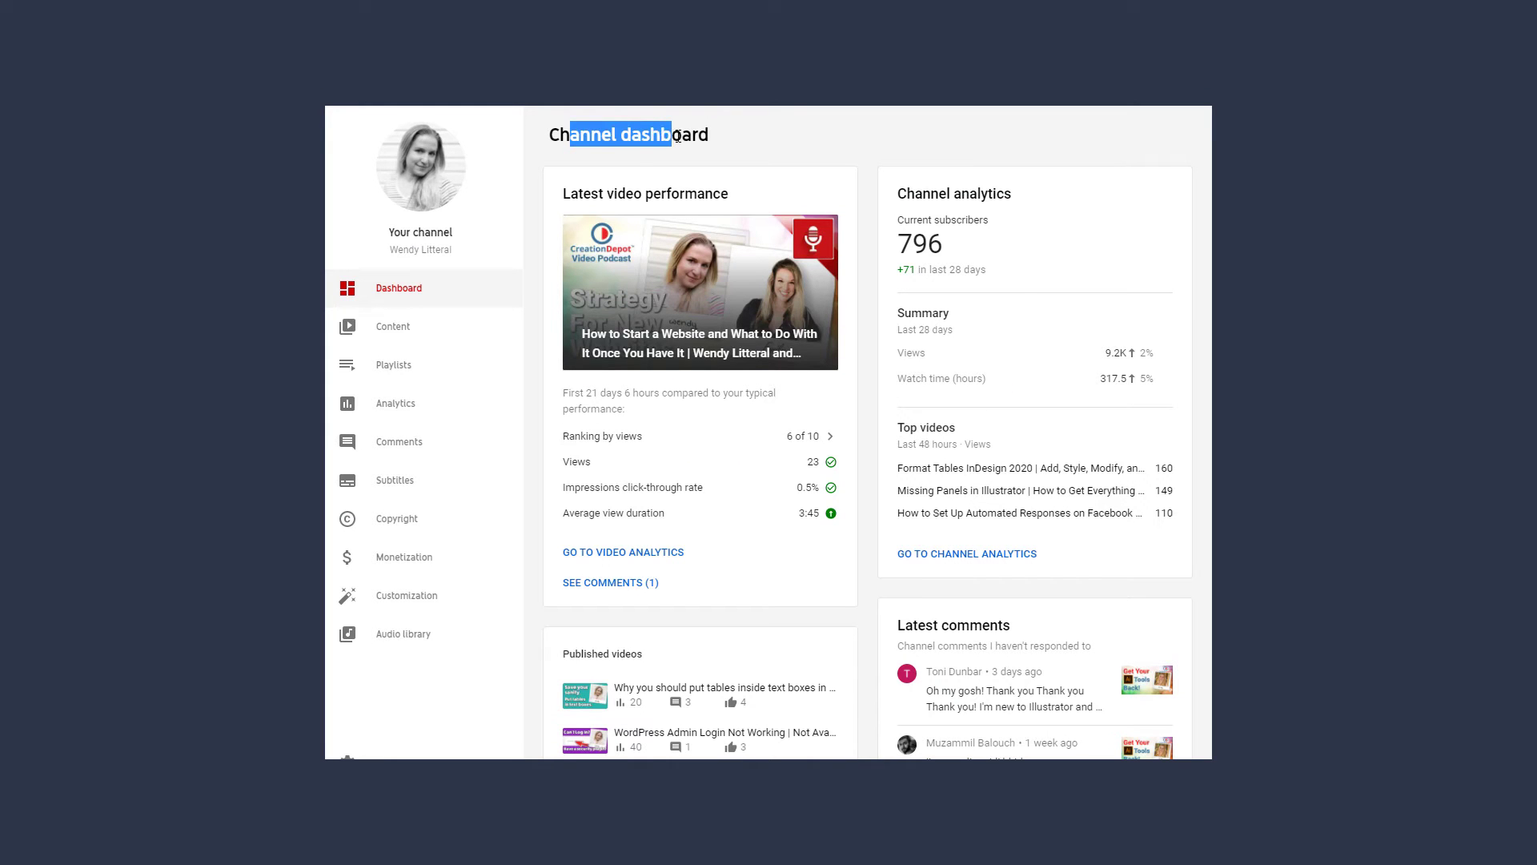
pyautogui.click(677, 136)
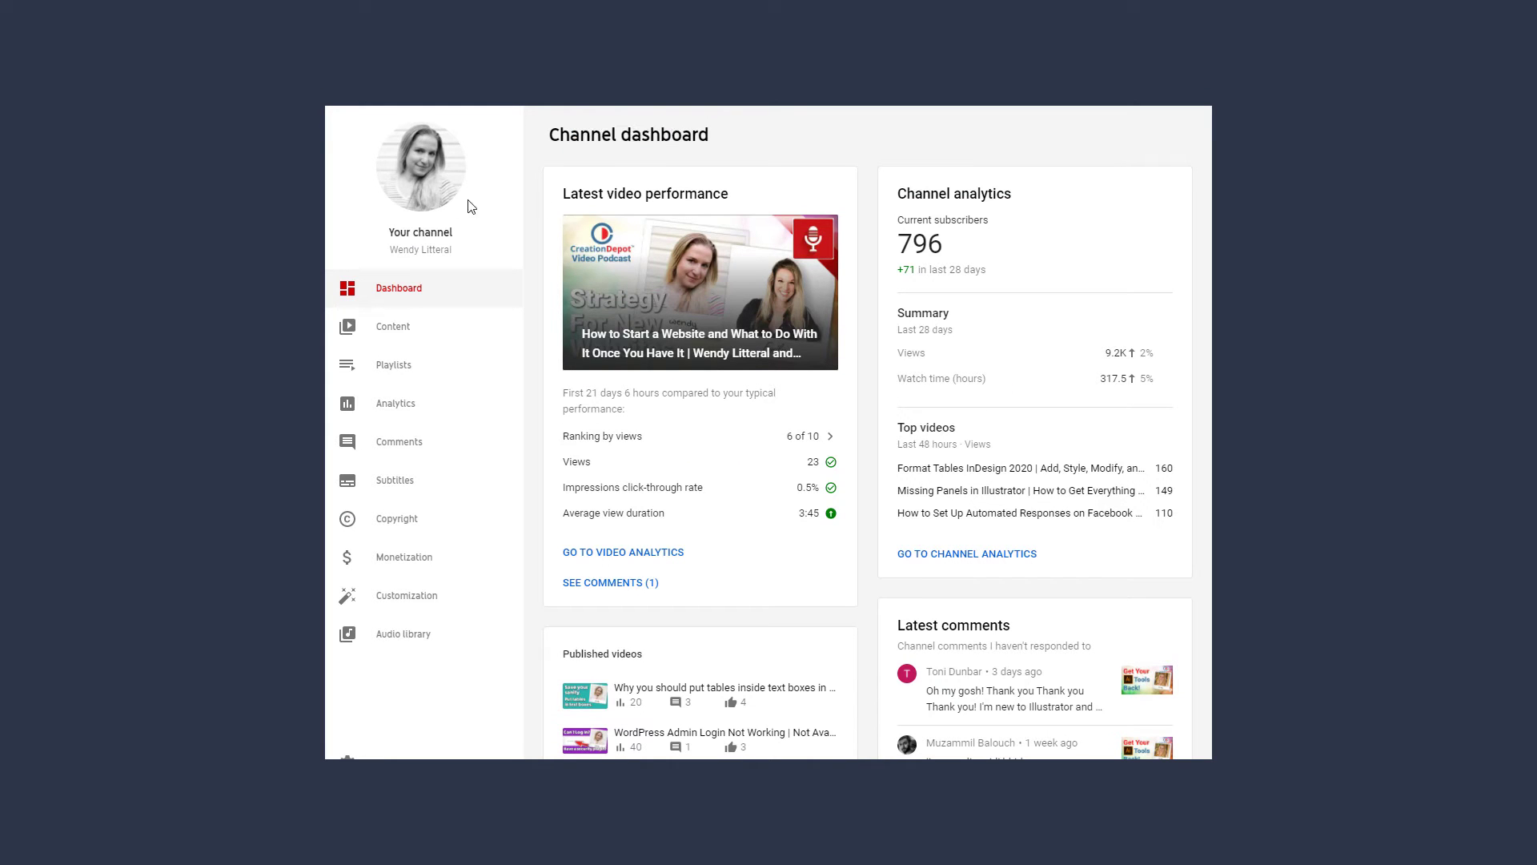
pyautogui.click(393, 330)
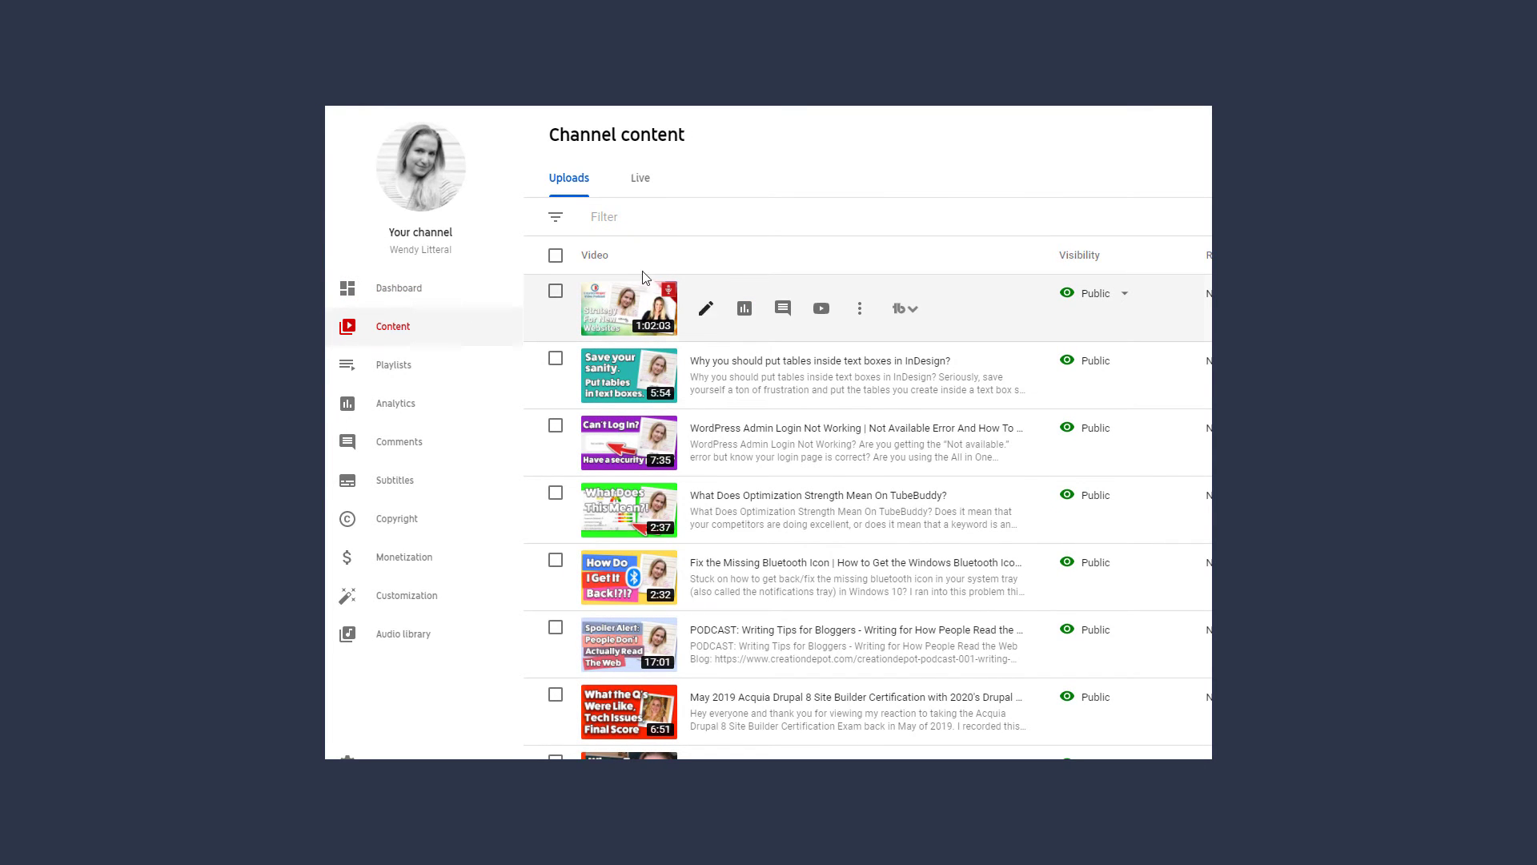
pyautogui.moveTo(783, 309)
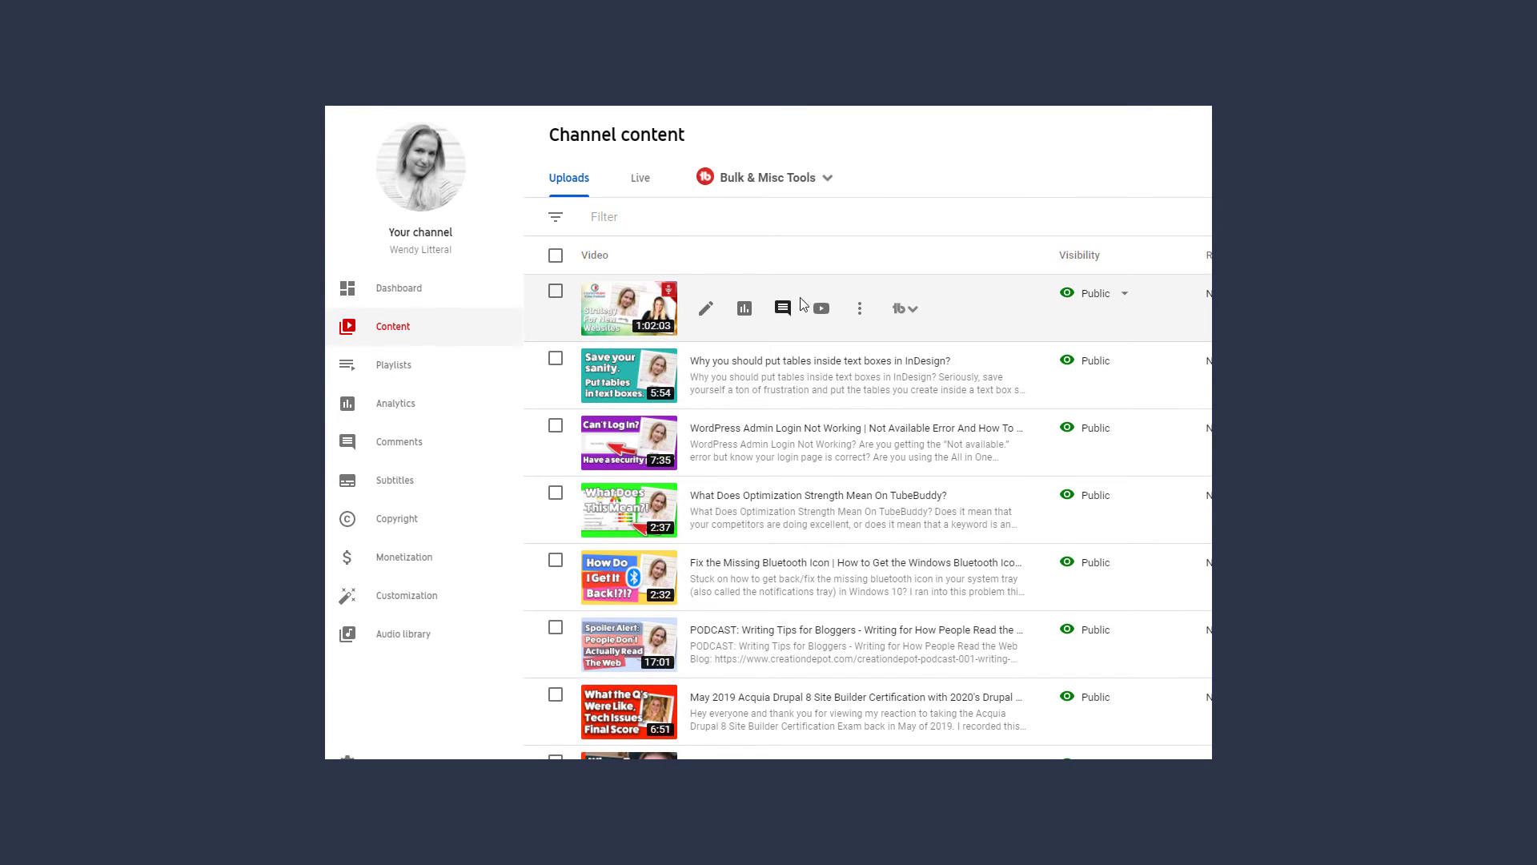
pyautogui.click(859, 309)
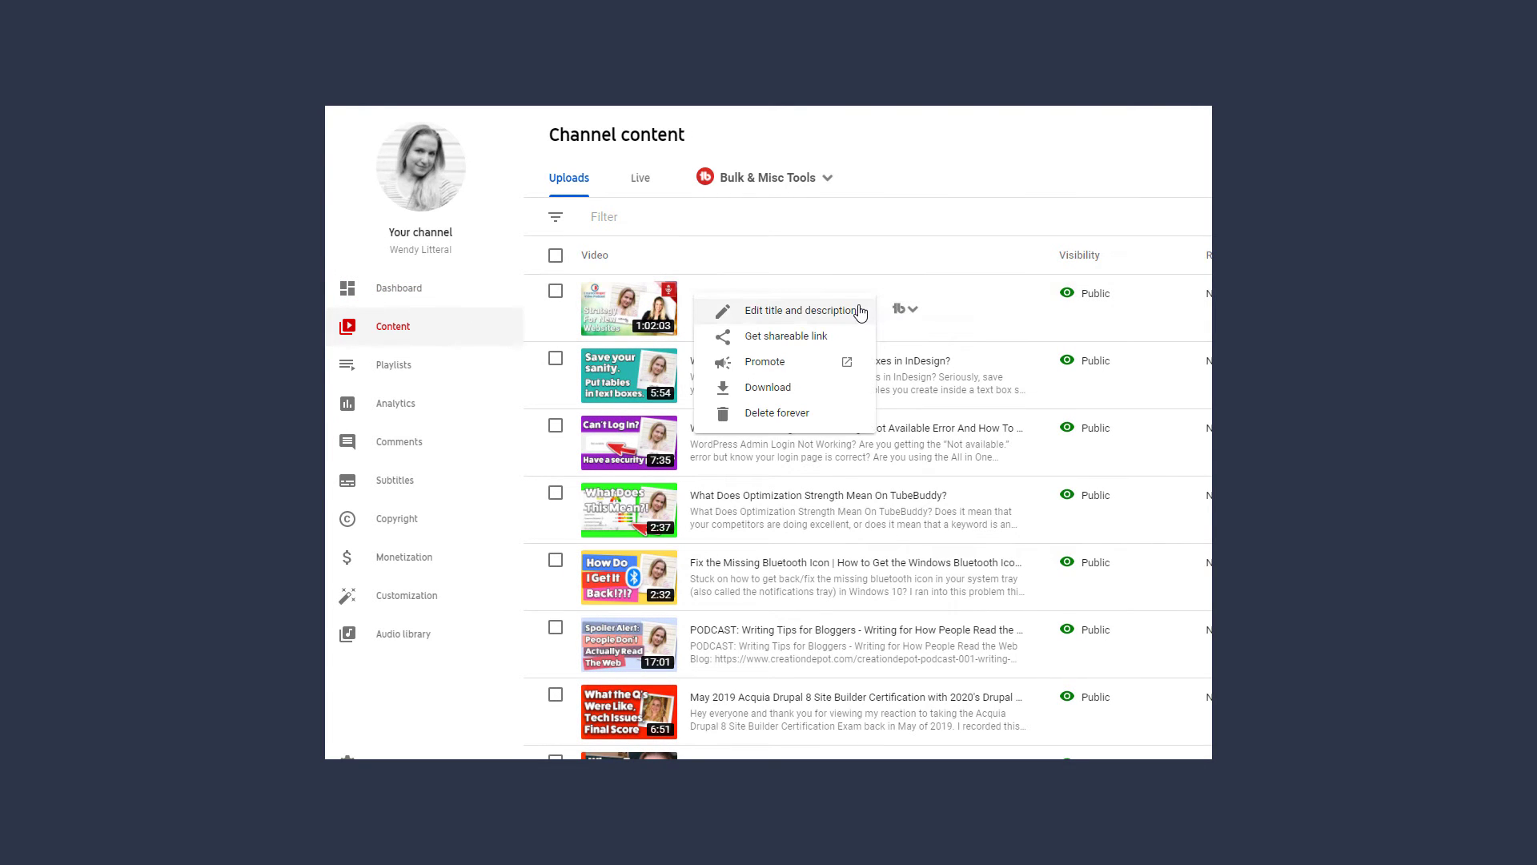
pyautogui.click(783, 389)
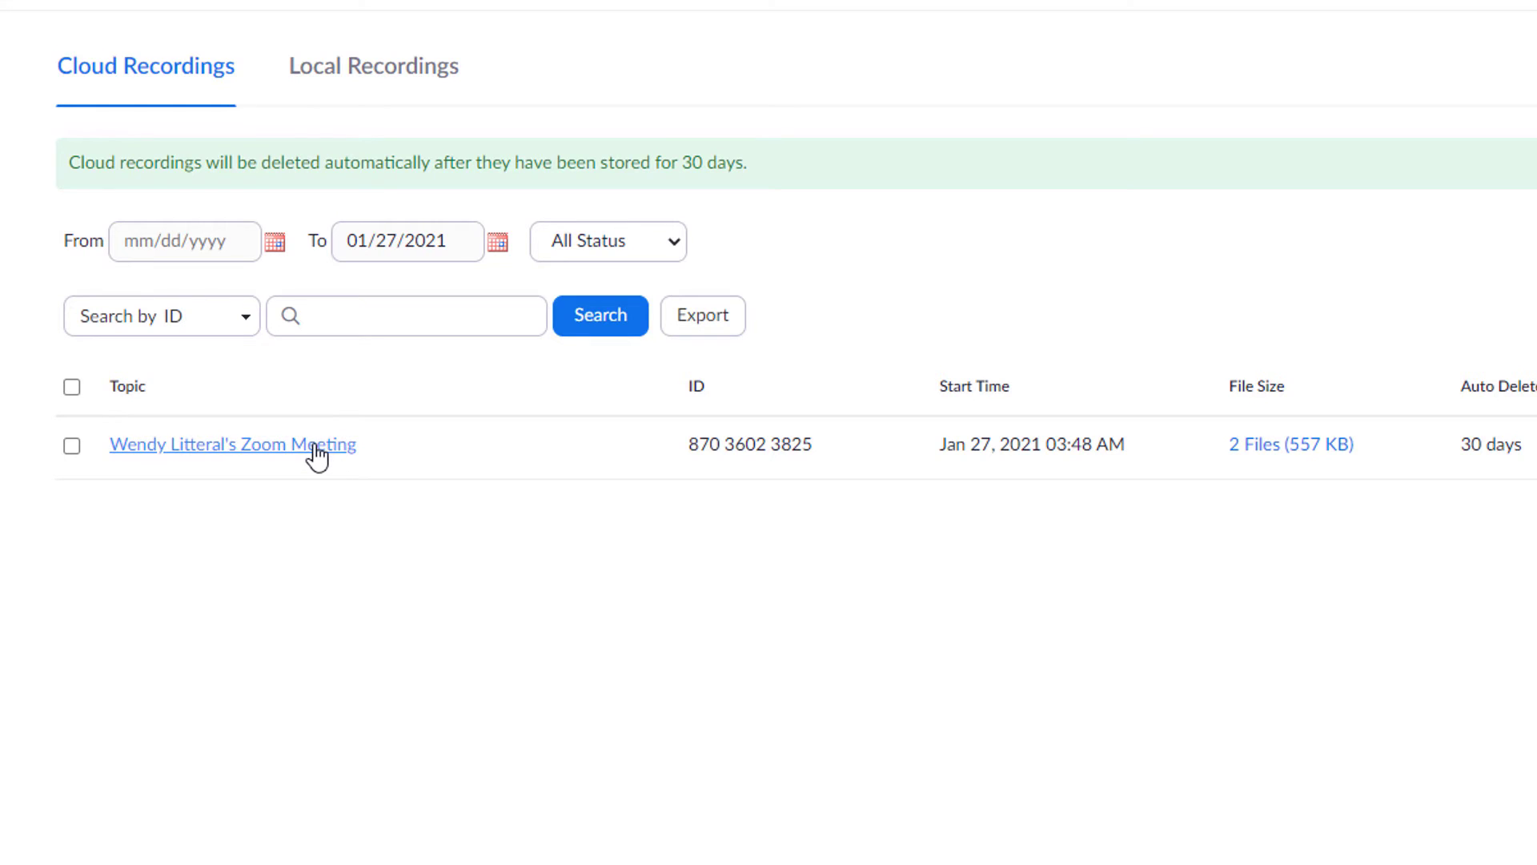
# - Switch to the Zoom web portal, view the cloud recording's details, return to the recordings list and download both files
pyautogui.click(318, 449)
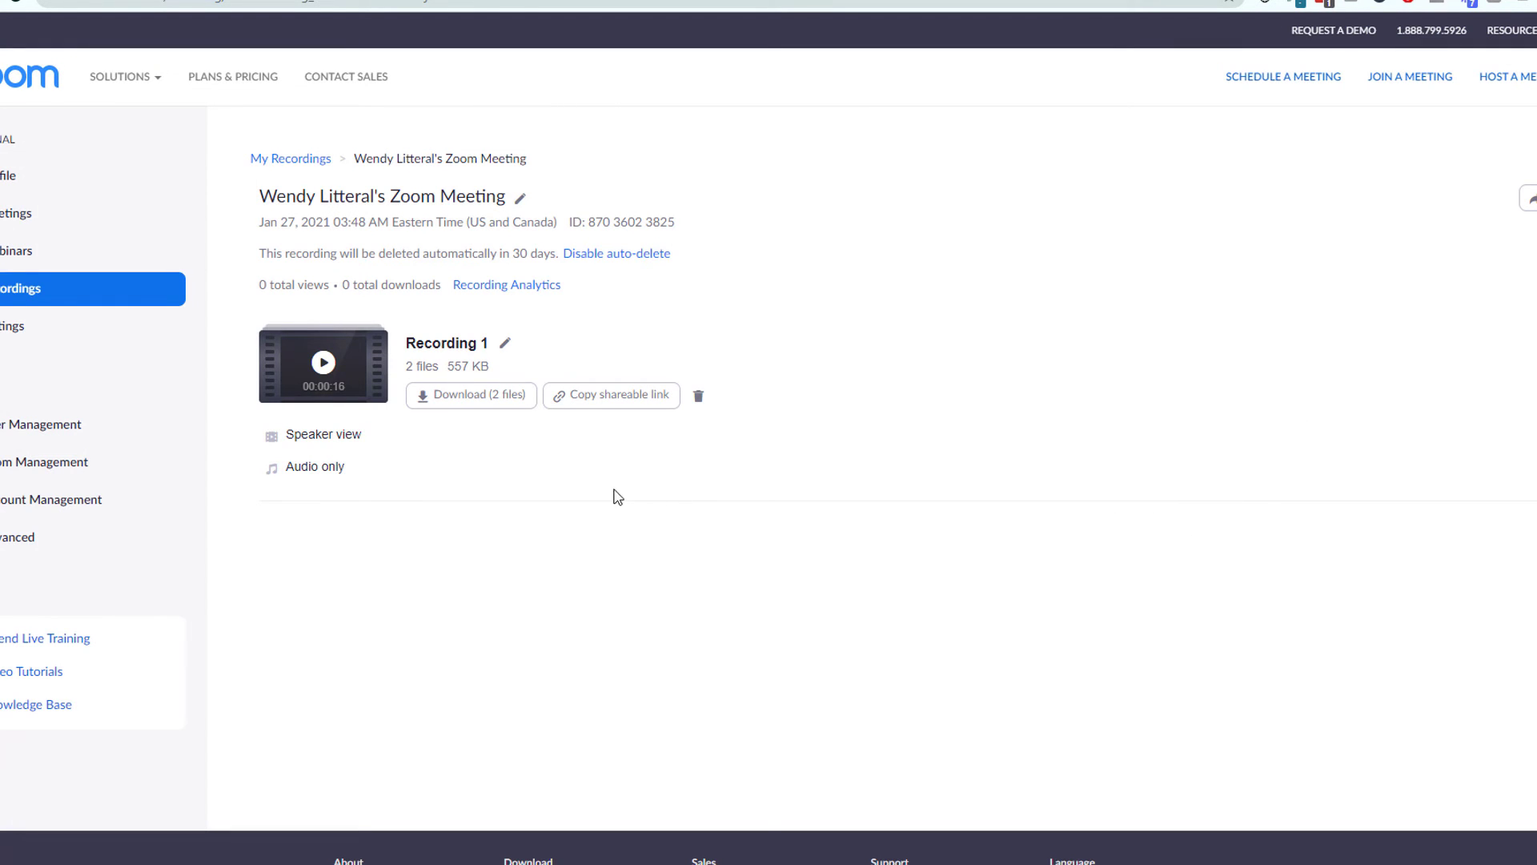
pyautogui.click(294, 160)
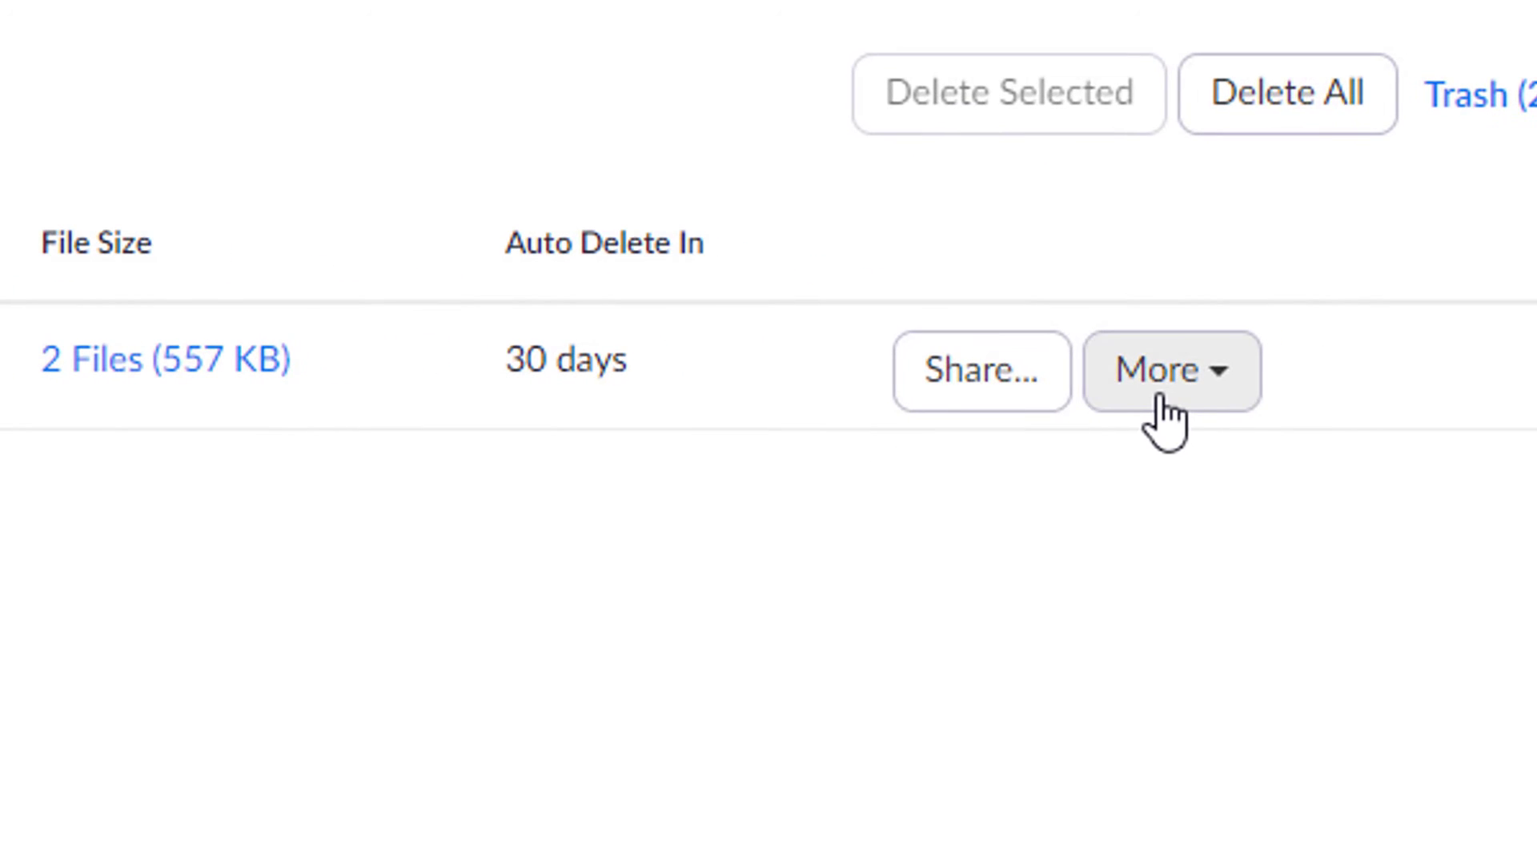
pyautogui.click(1159, 400)
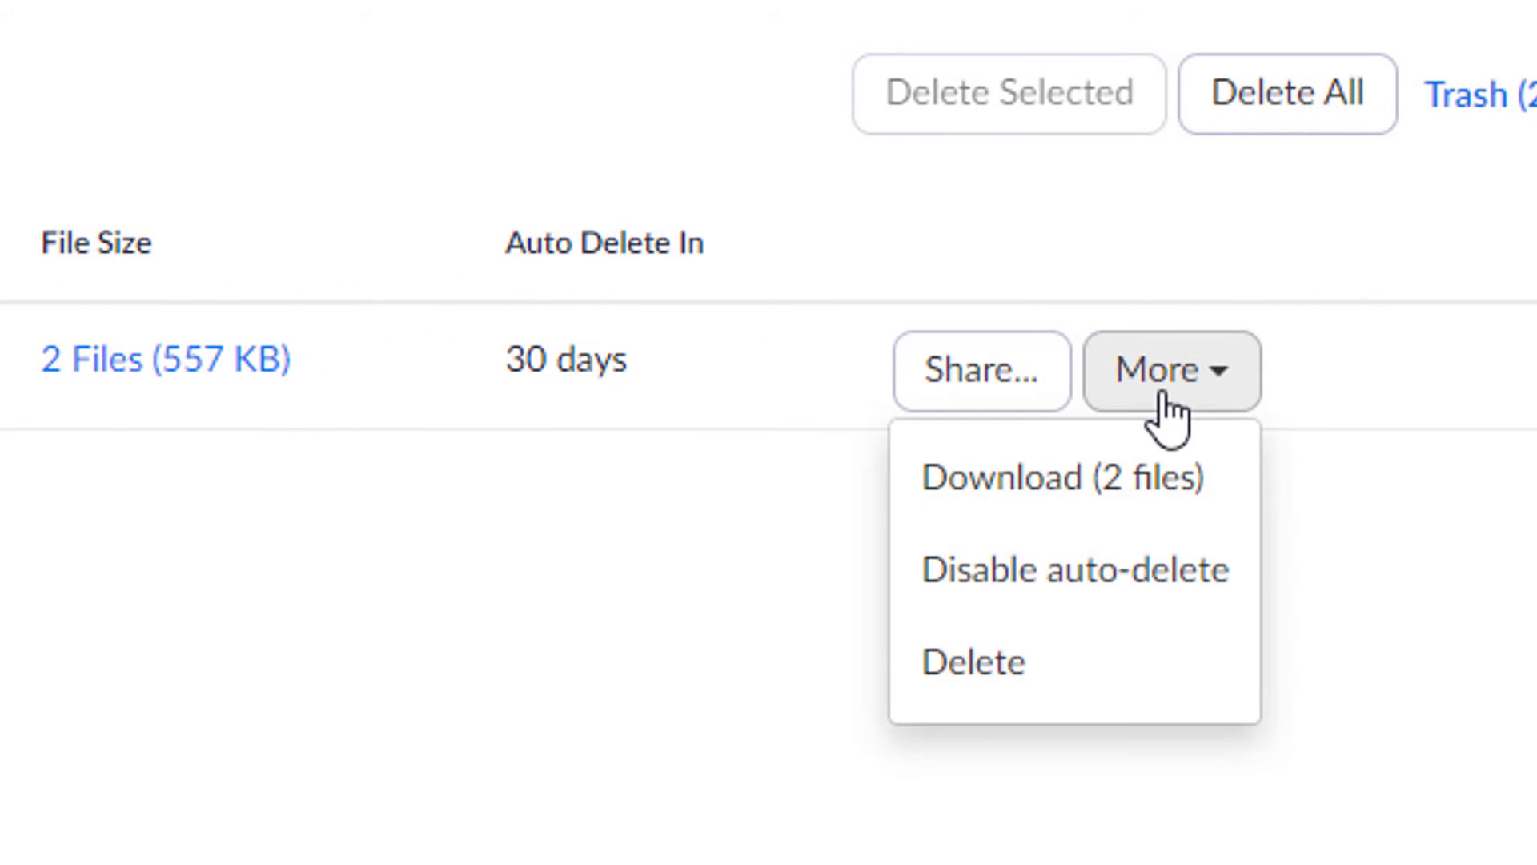
pyautogui.click(1140, 480)
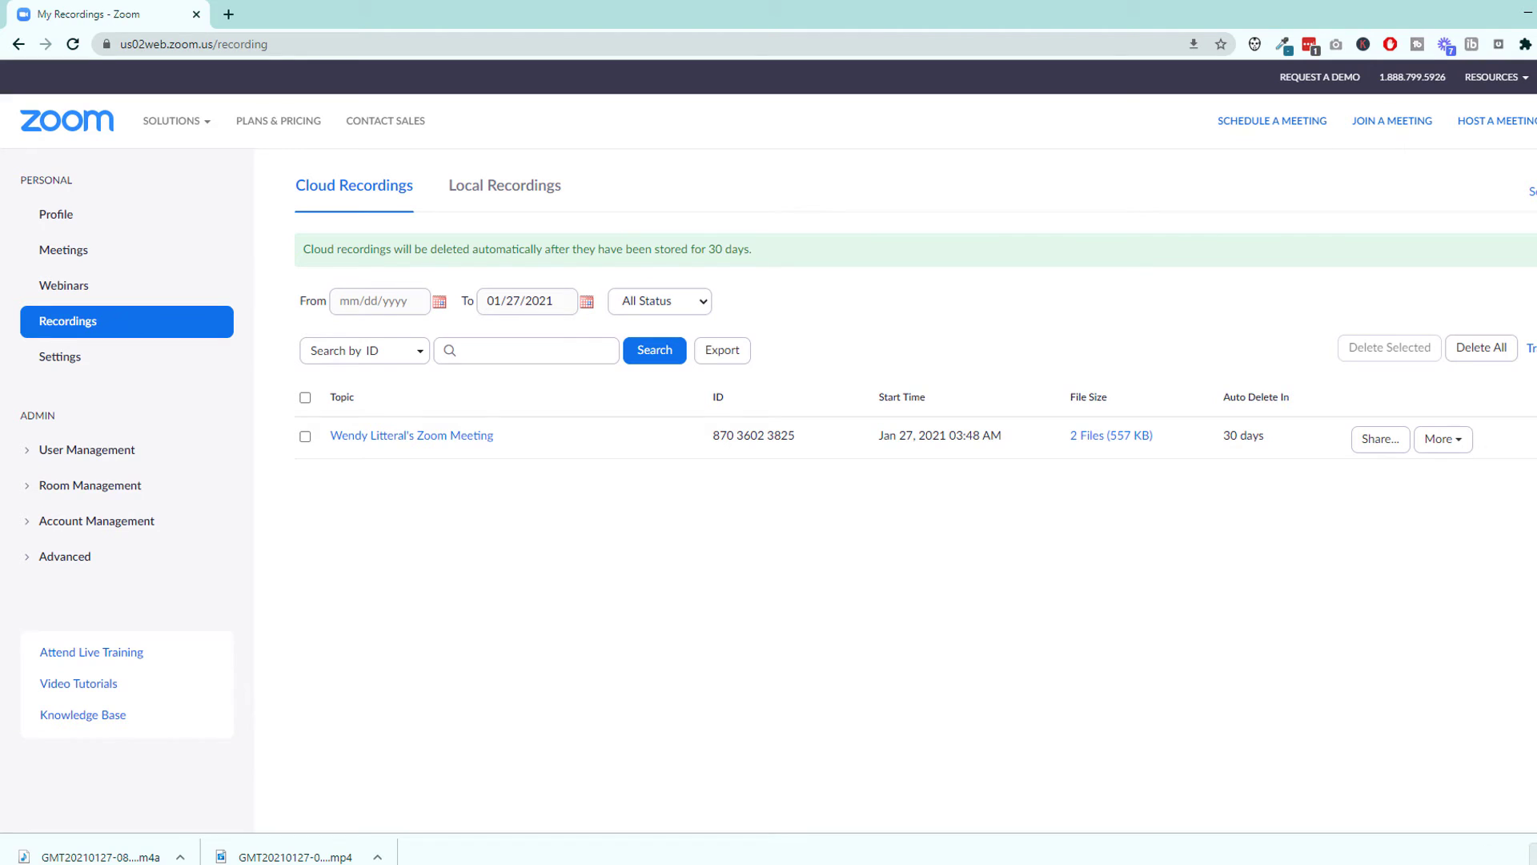
# - Show the downloaded M4A recording in its folder, play the audio file and close the player
pyautogui.hotkey('ctrl', 'j')
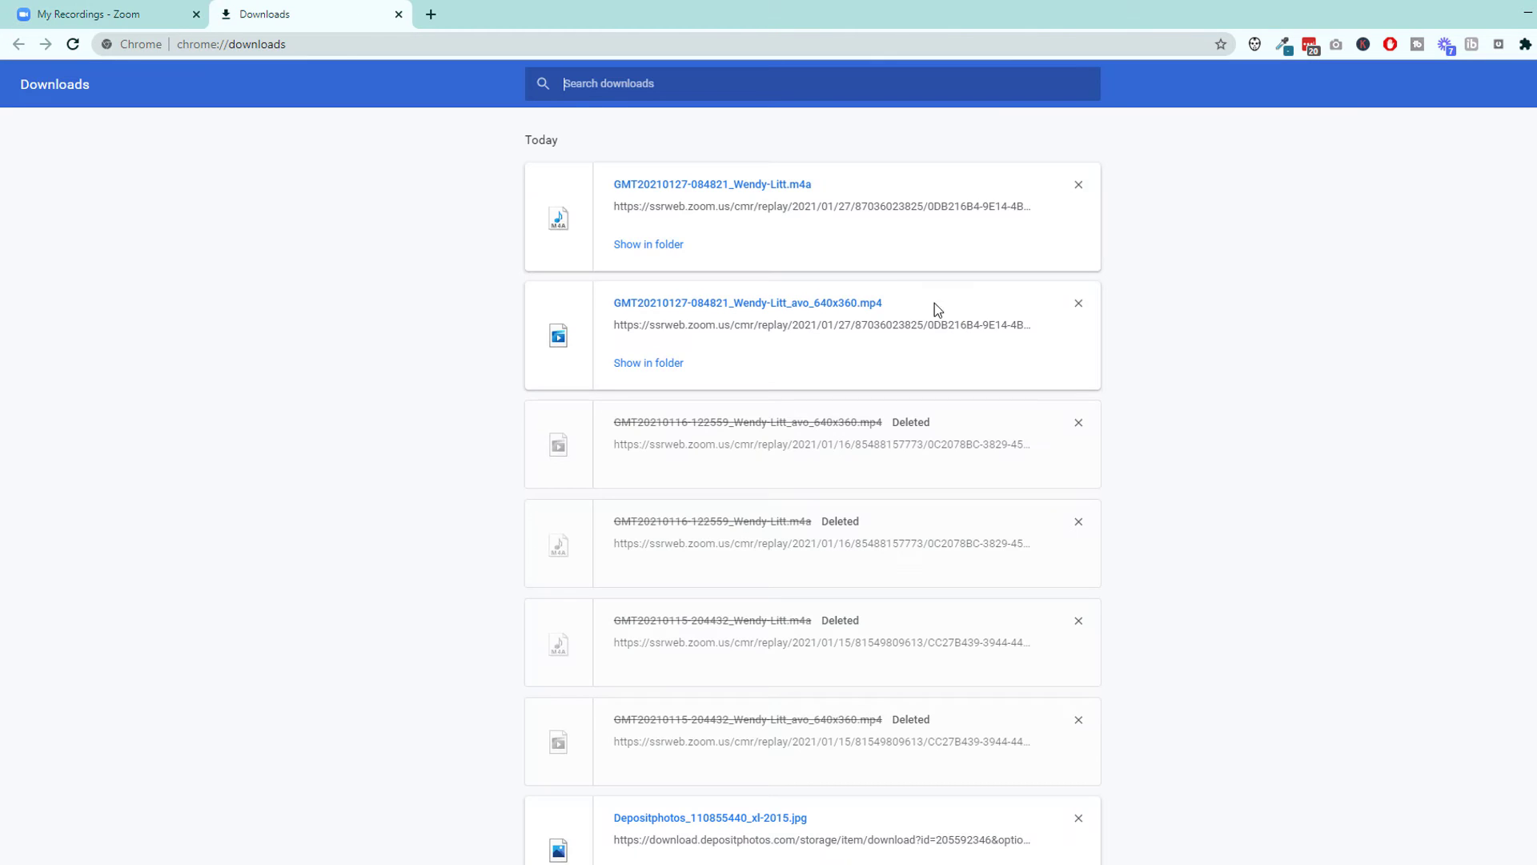
pyautogui.click(661, 244)
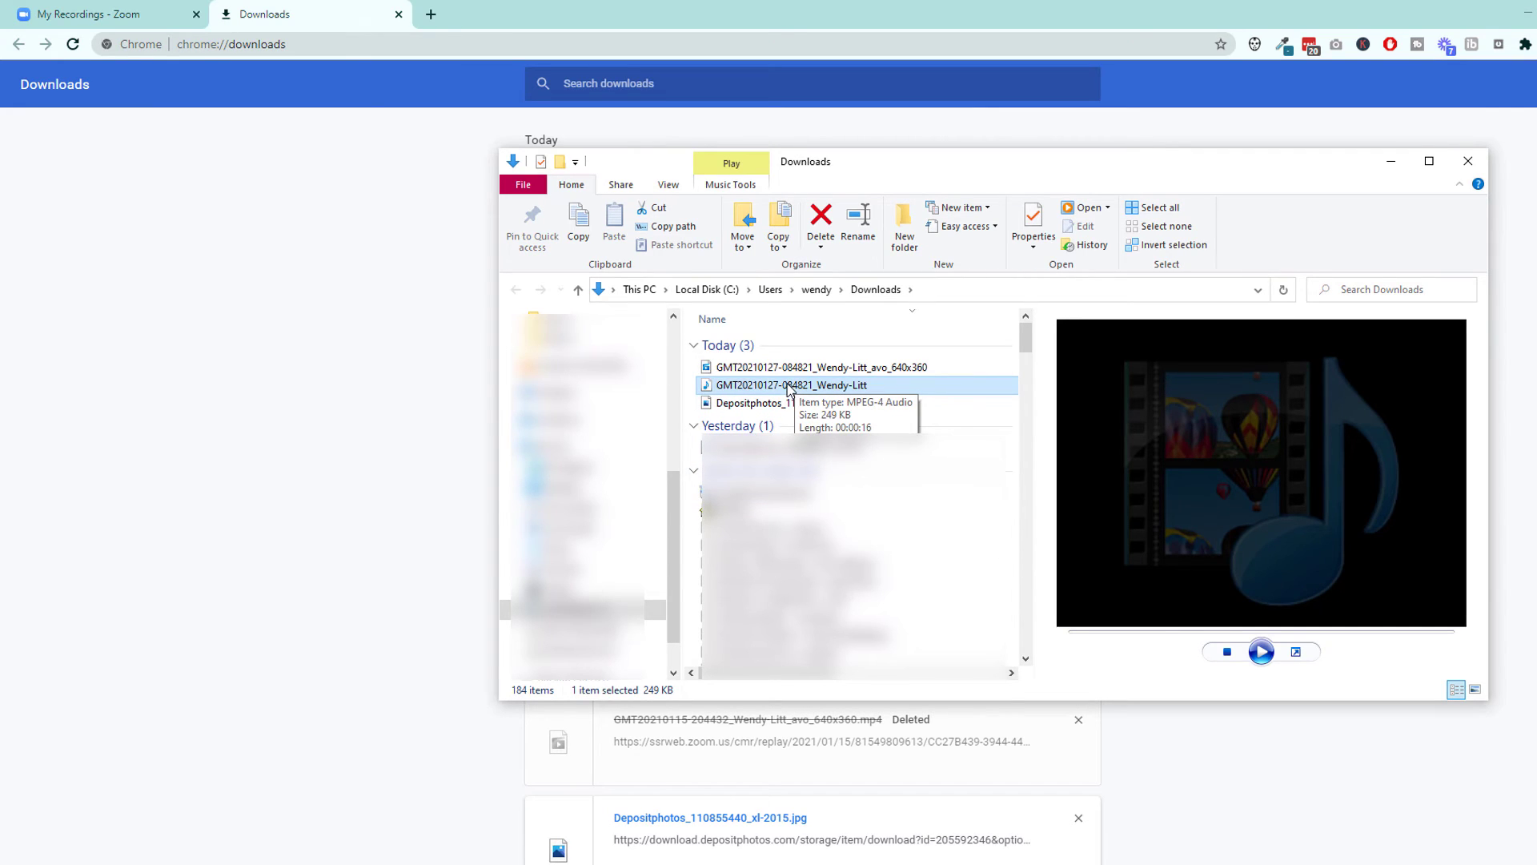
pyautogui.doubleClick(791, 388)
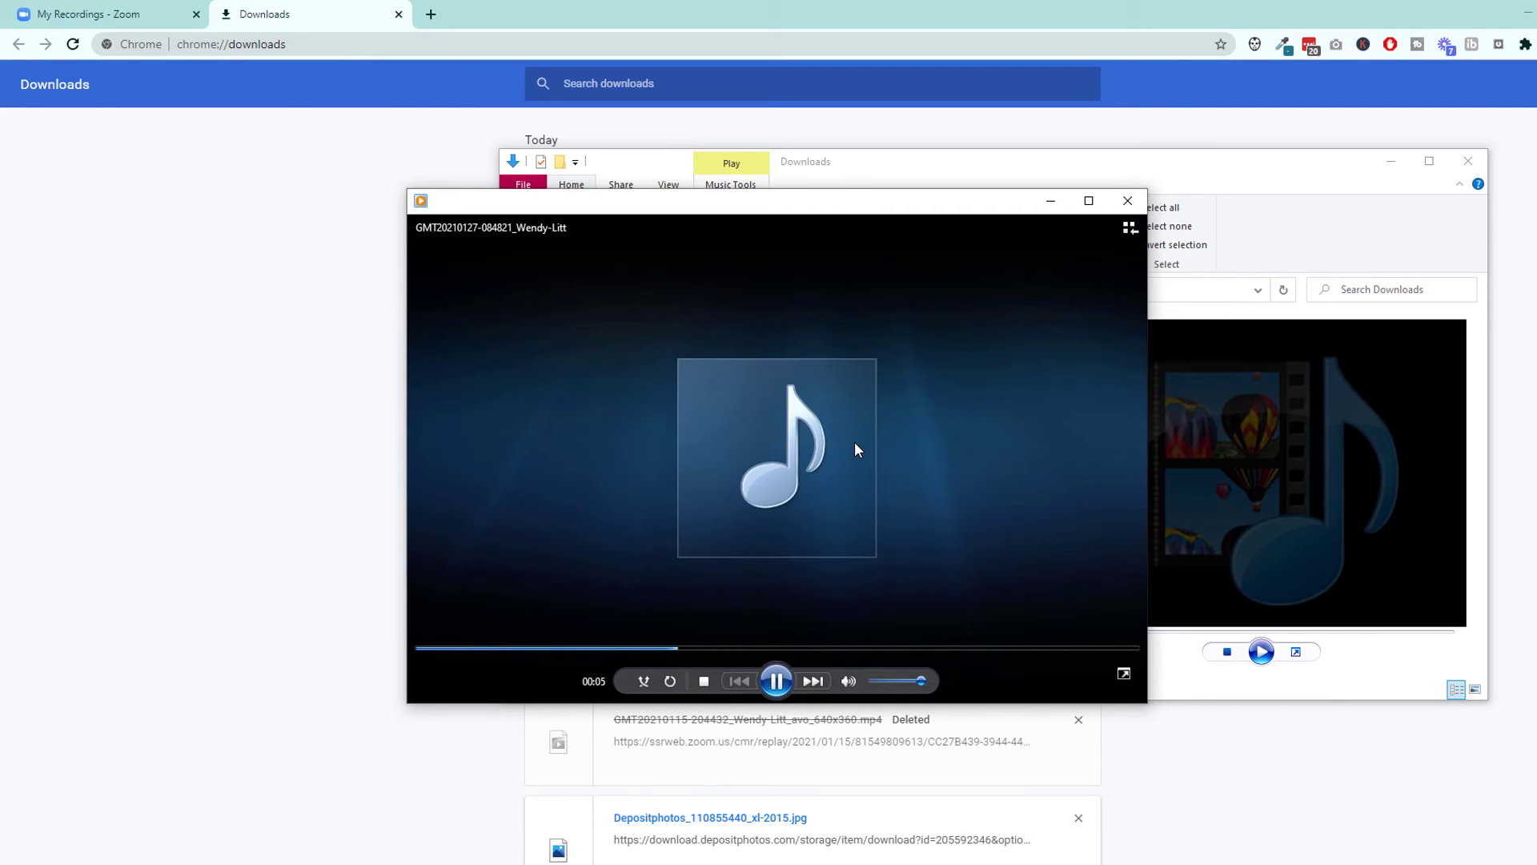
pyautogui.click(1130, 204)
# - Play and pause the downloaded 640x360 video recording, and close the player and the Downloads folder
pyautogui.doubleClick(789, 369)
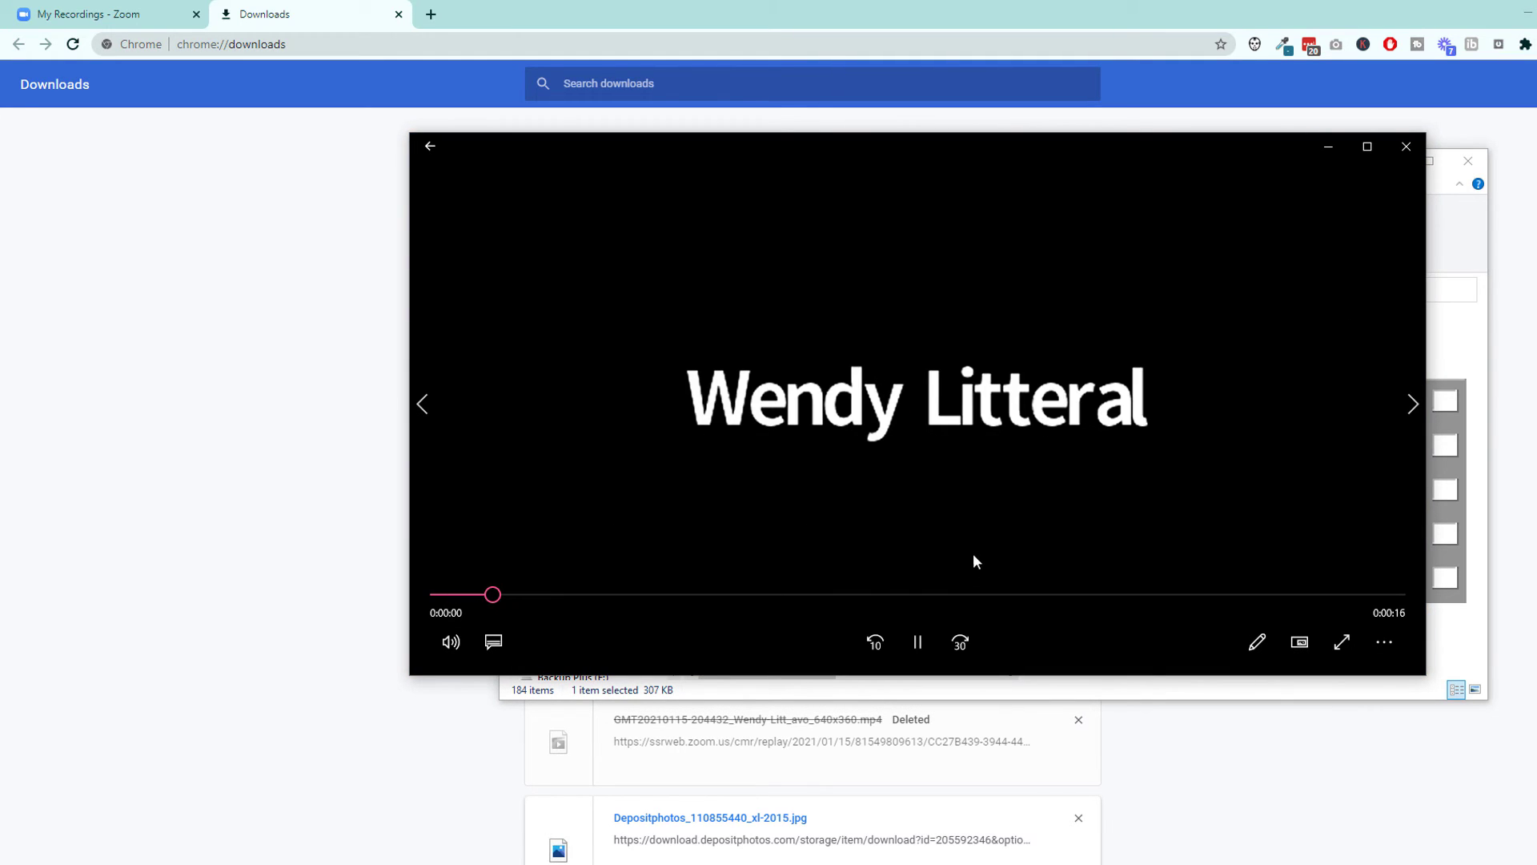
pyautogui.click(925, 650)
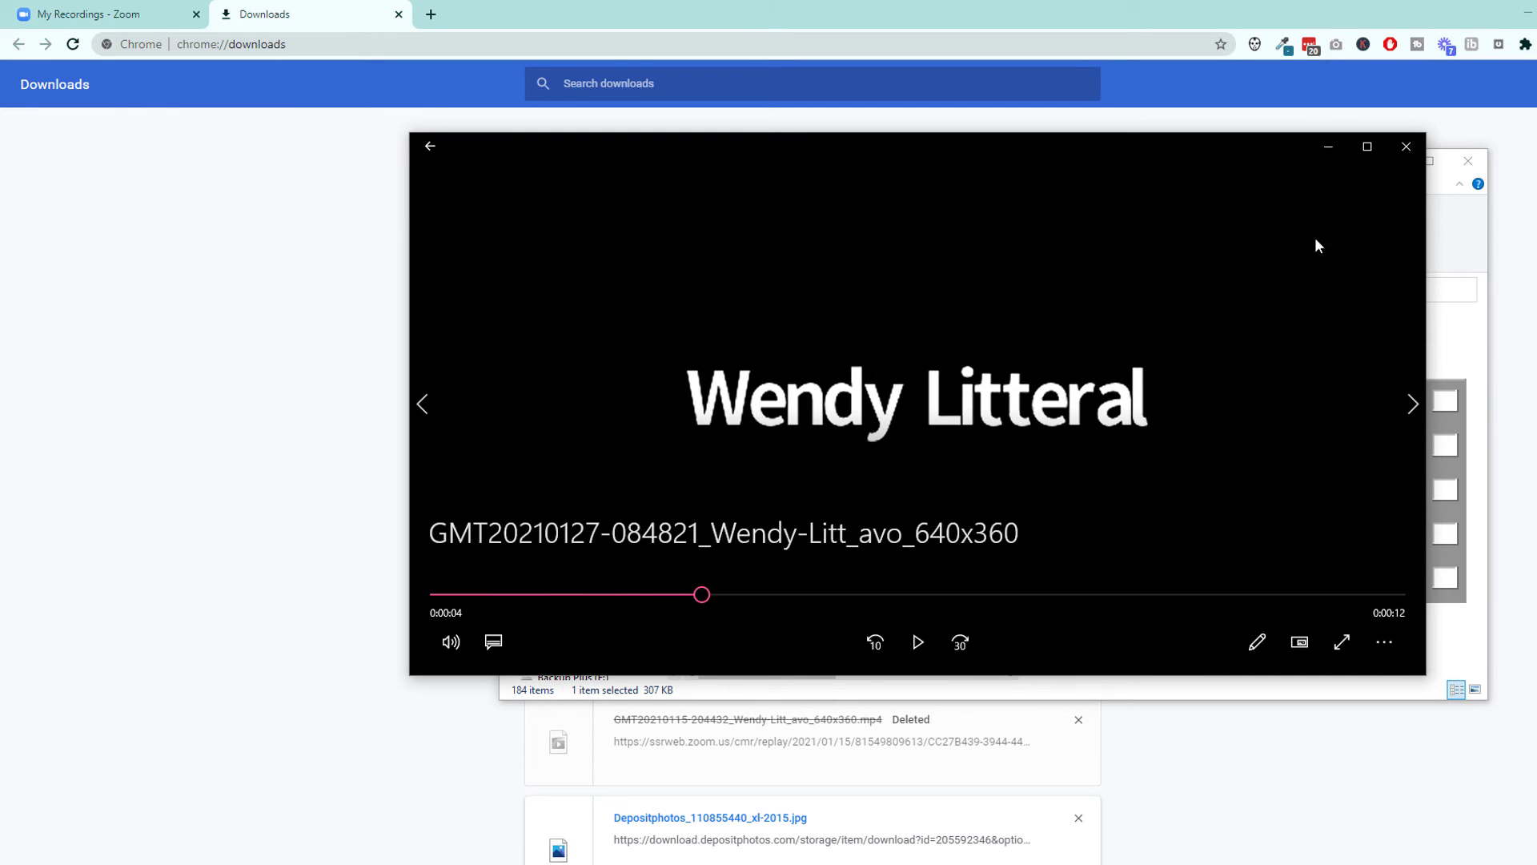
pyautogui.click(1393, 147)
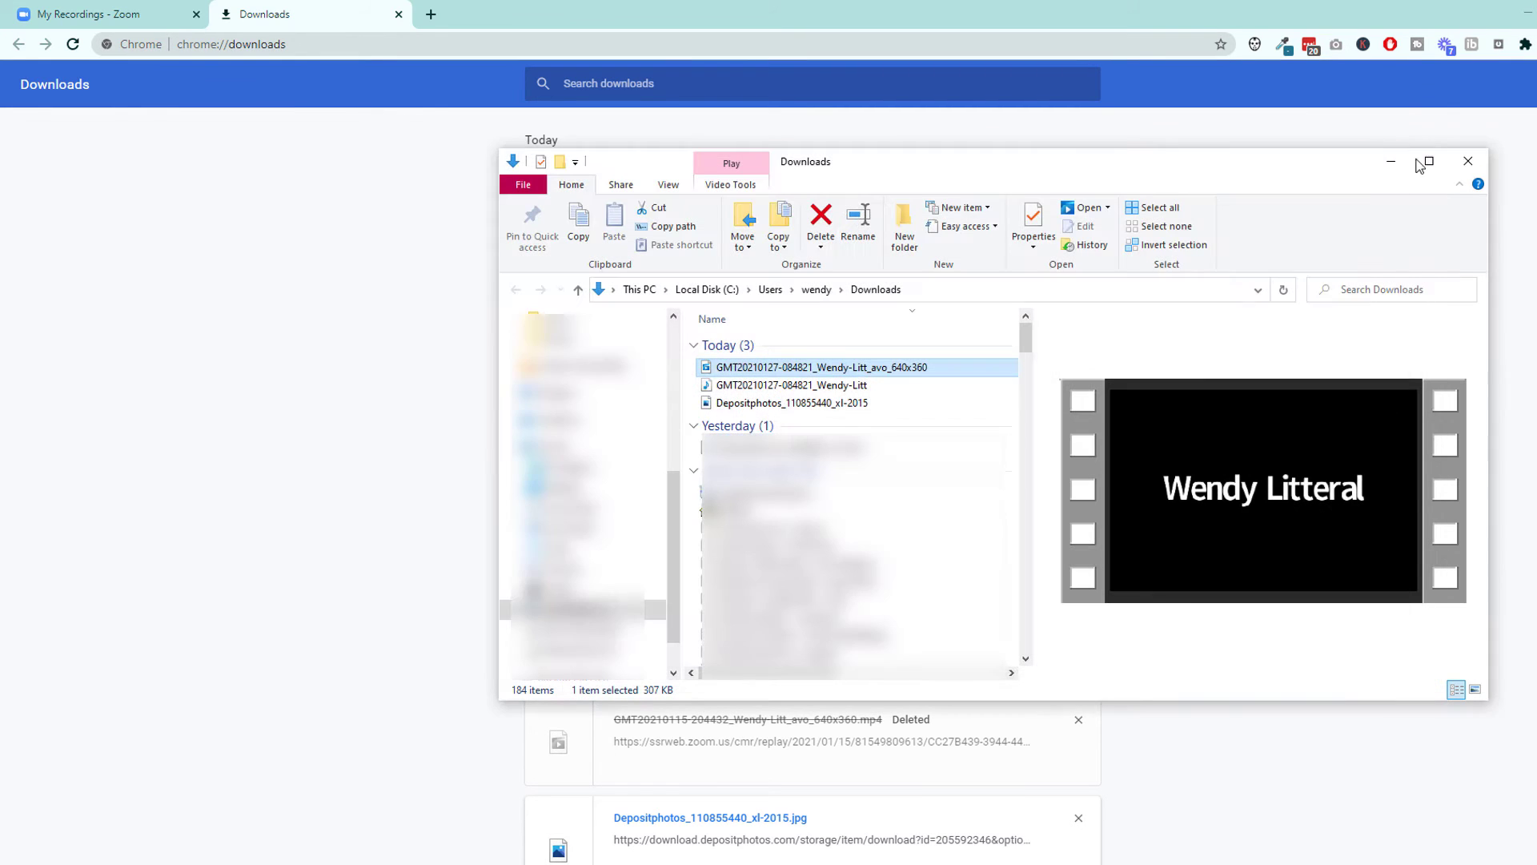
pyautogui.click(1467, 162)
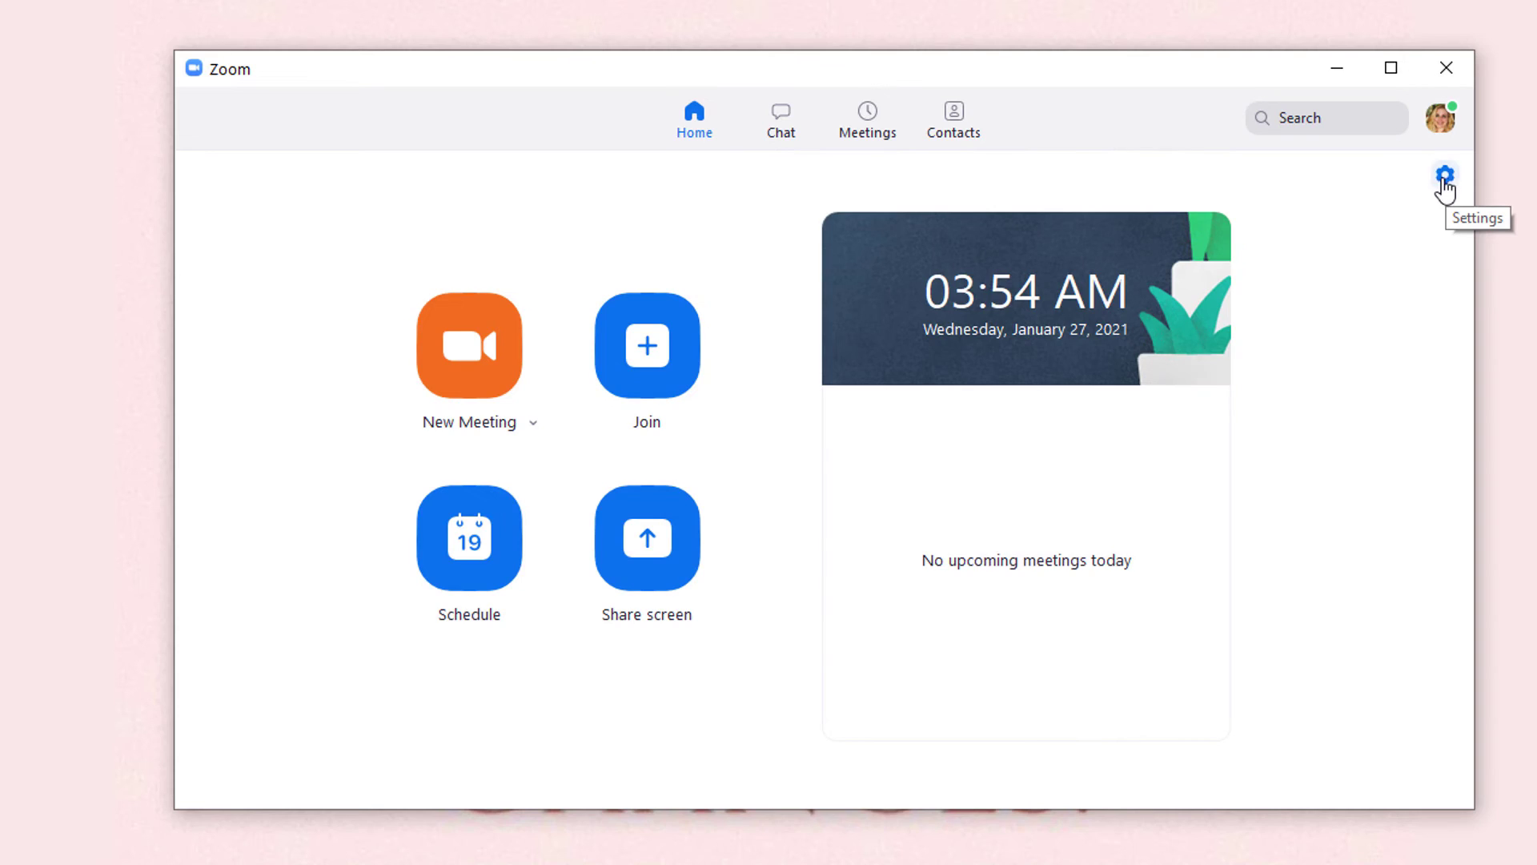
# - Open the recording settings in the Zoom desktop client and check the local recording storage path
pyautogui.click(1238, 273)
pyautogui.click(468, 433)
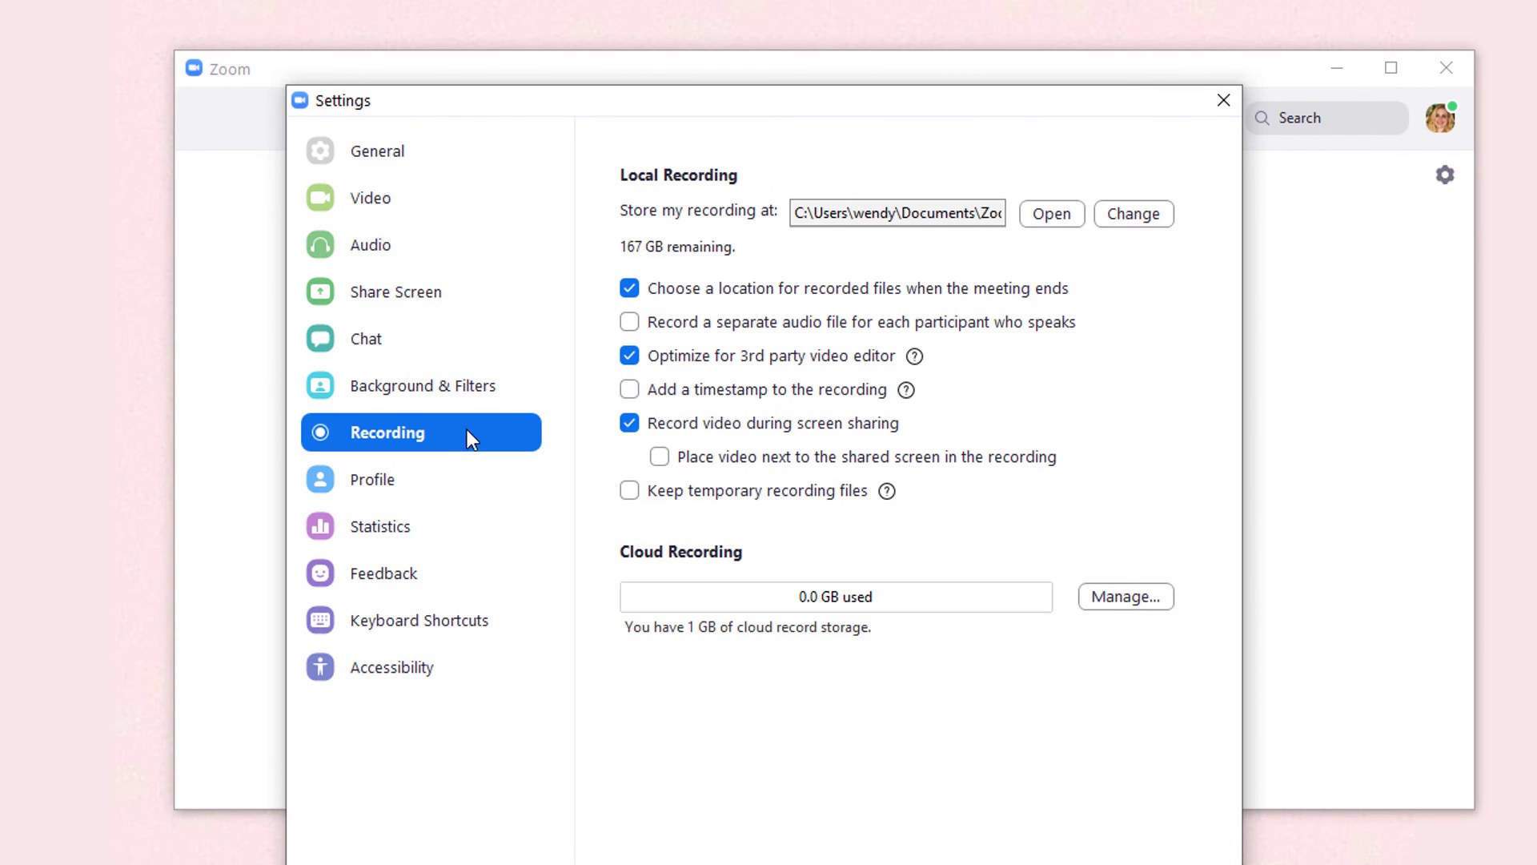
pyautogui.moveTo(811, 218); pyautogui.dragTo(1006, 218)
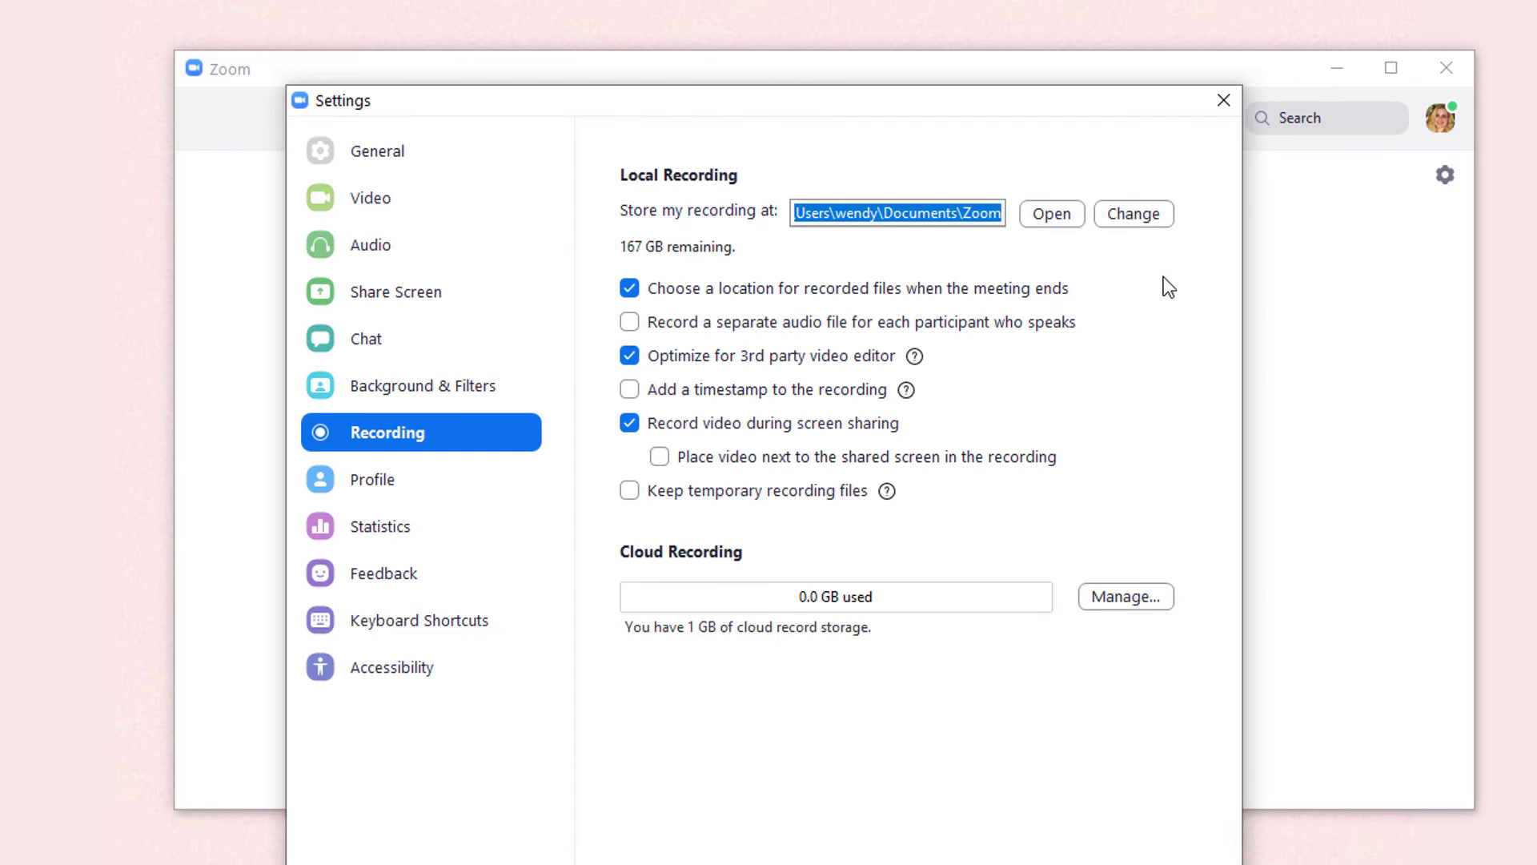
pyautogui.press('Home')
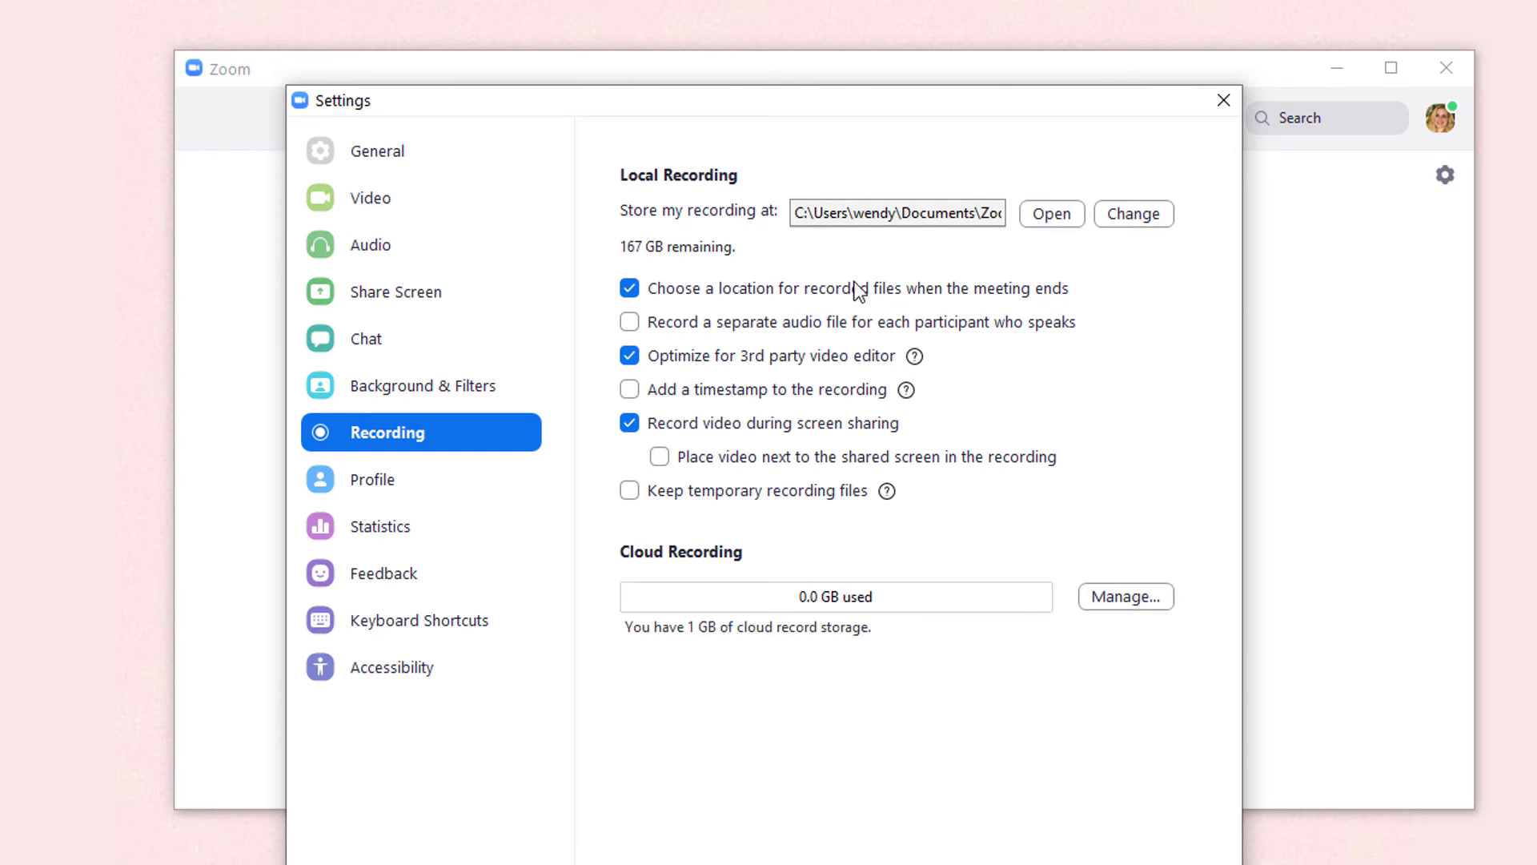
# - Turn the separate audio file for each participant and the recording timestamp options on and back off
pyautogui.click(799, 328)
pyautogui.click(810, 324)
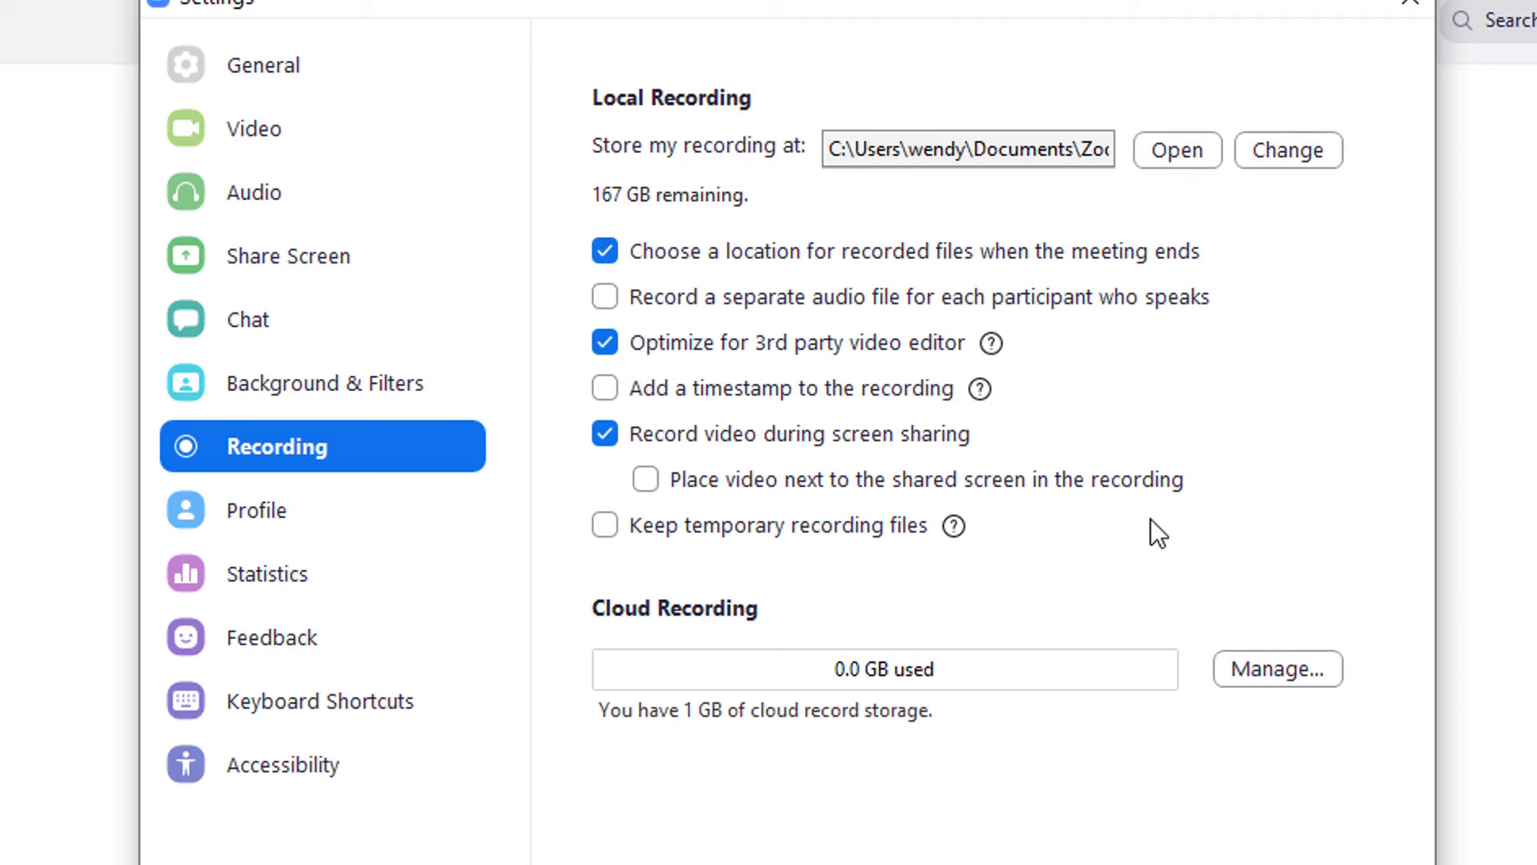
pyautogui.click(830, 385)
pyautogui.click(840, 400)
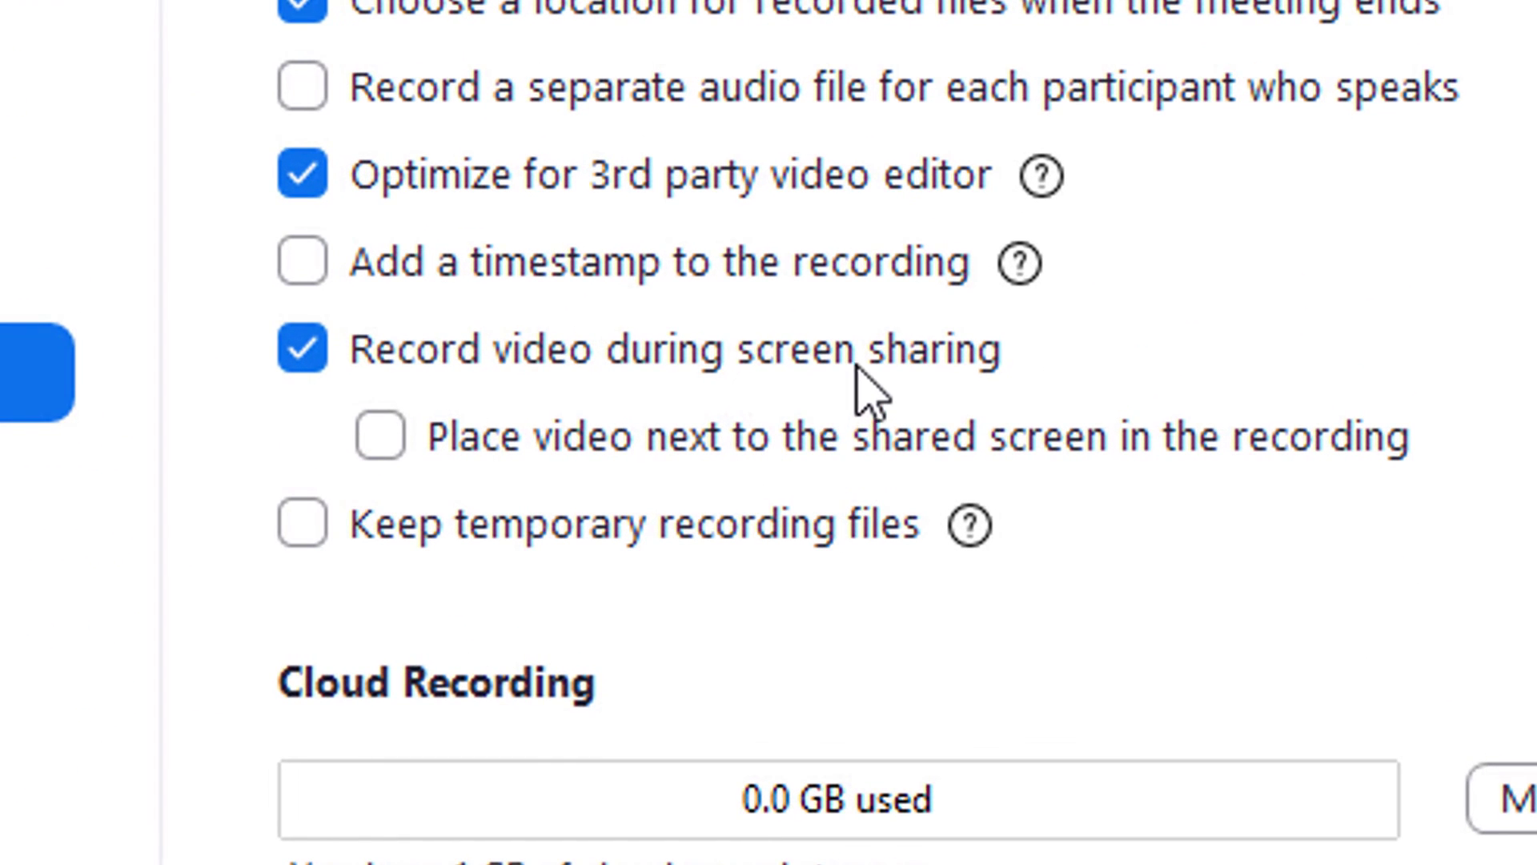
# - Enable placing video next to the shared screen in the recording and shift the Settings window slightly upward
pyautogui.click(859, 440)
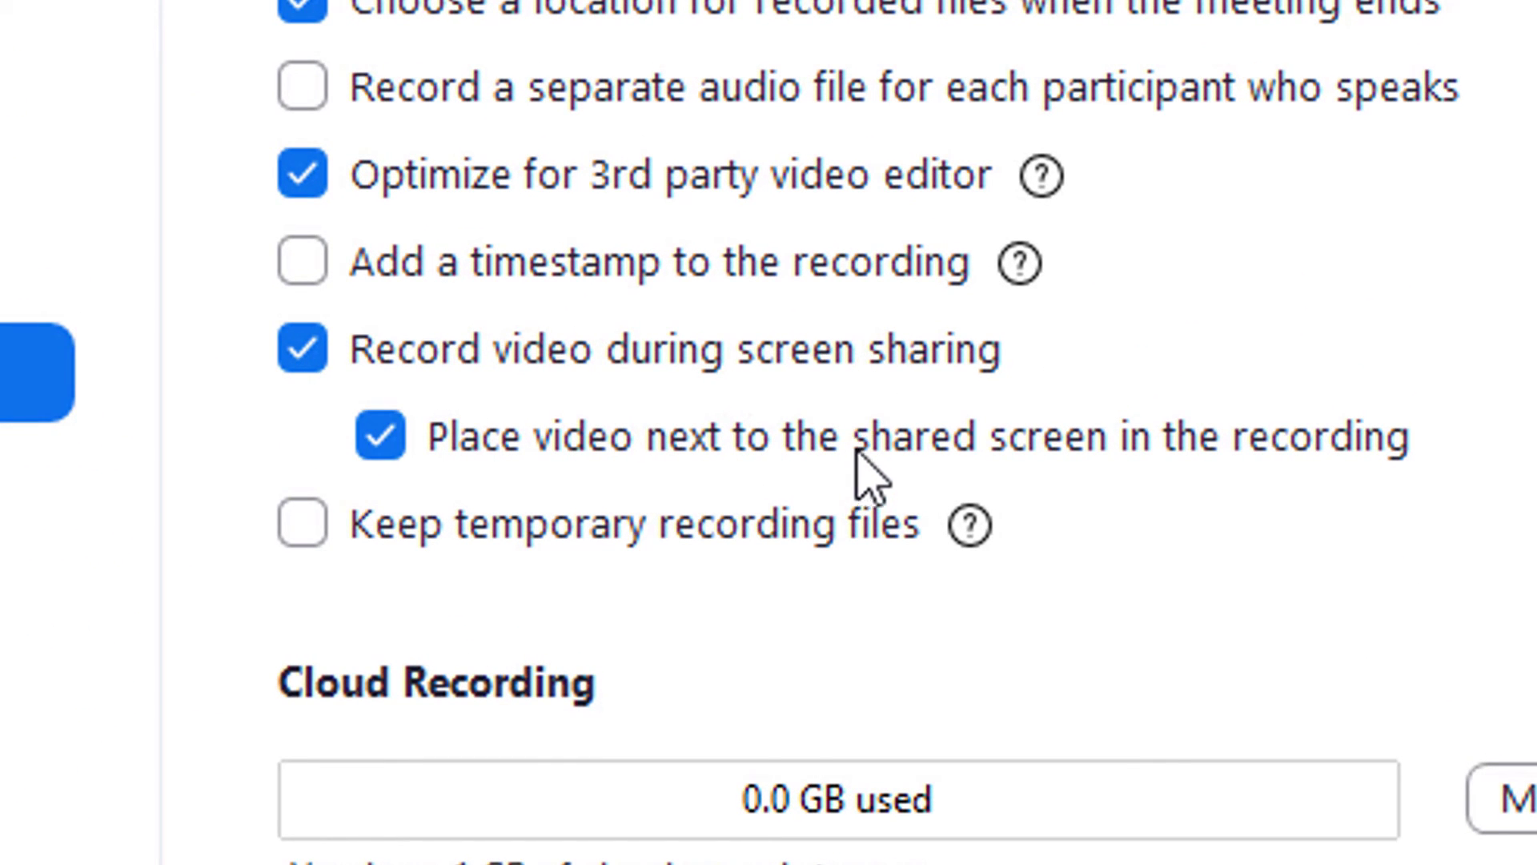
pyautogui.click(856, 451)
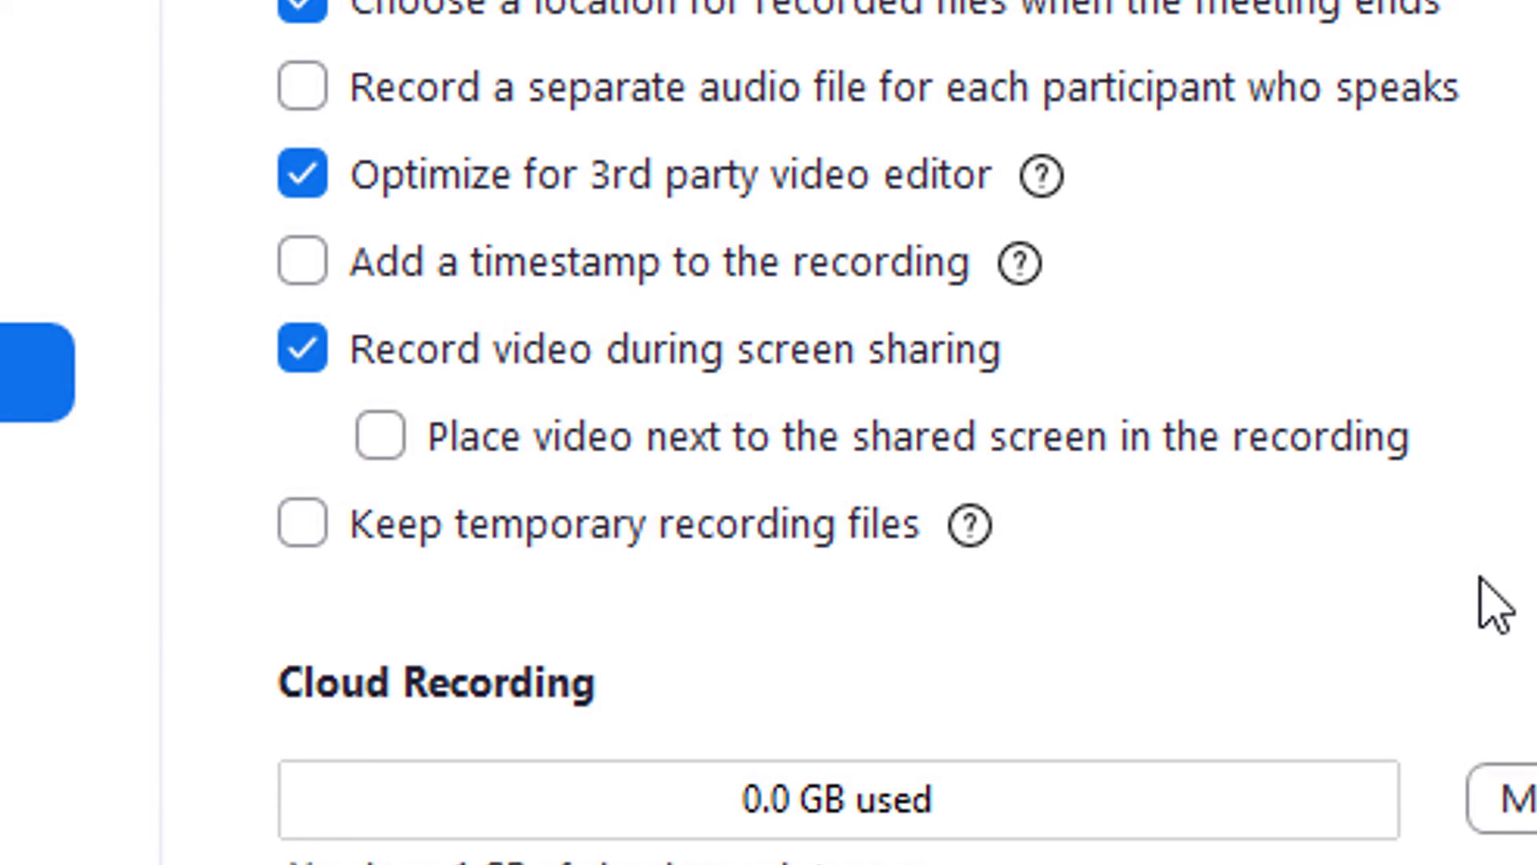
pyautogui.click(745, 420)
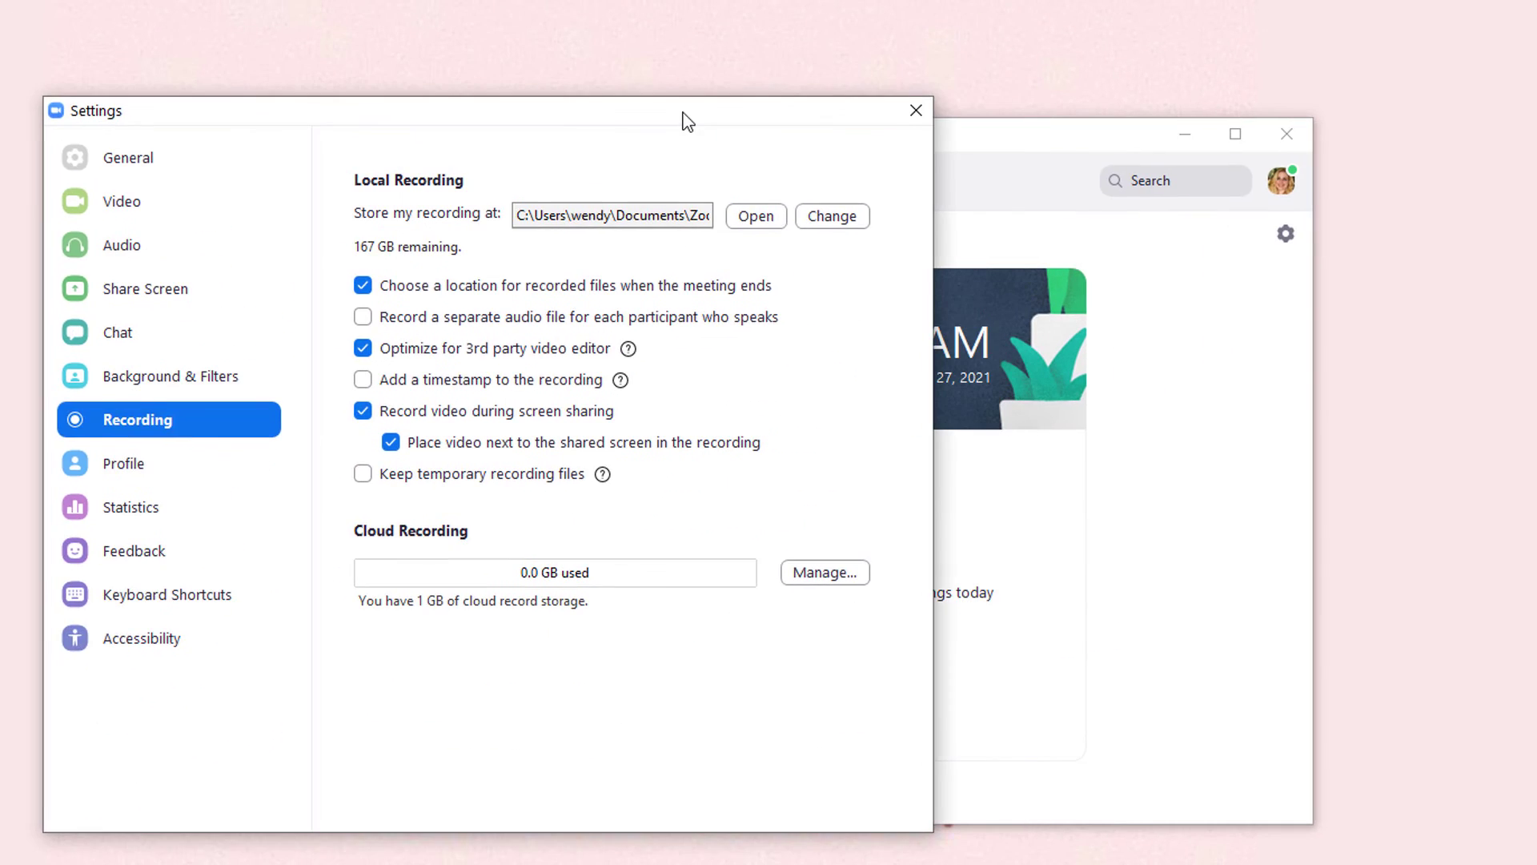
pyautogui.moveTo(687, 120); pyautogui.dragTo(687, 114)
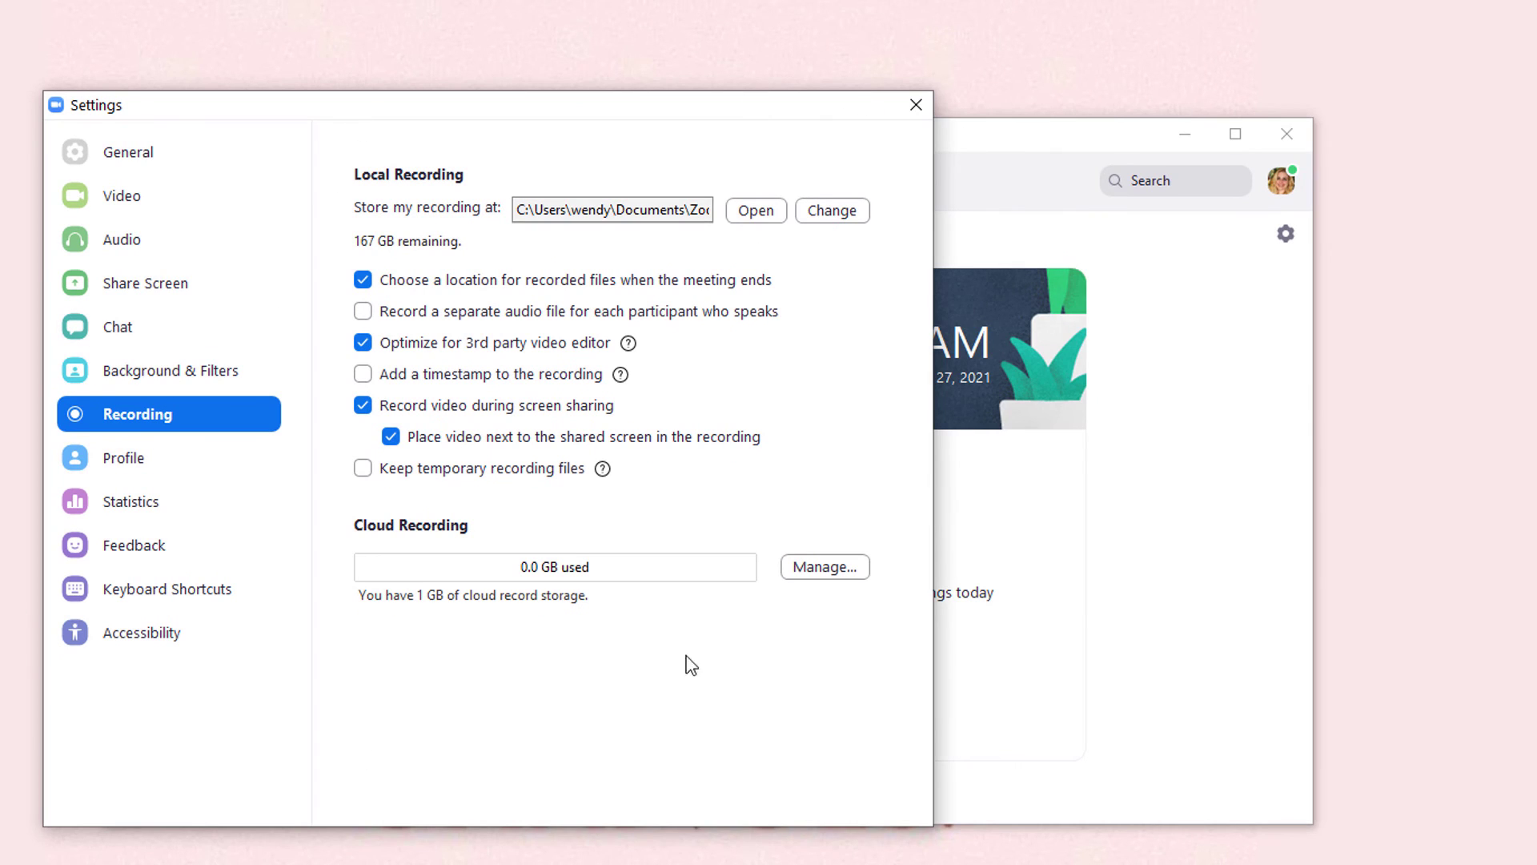